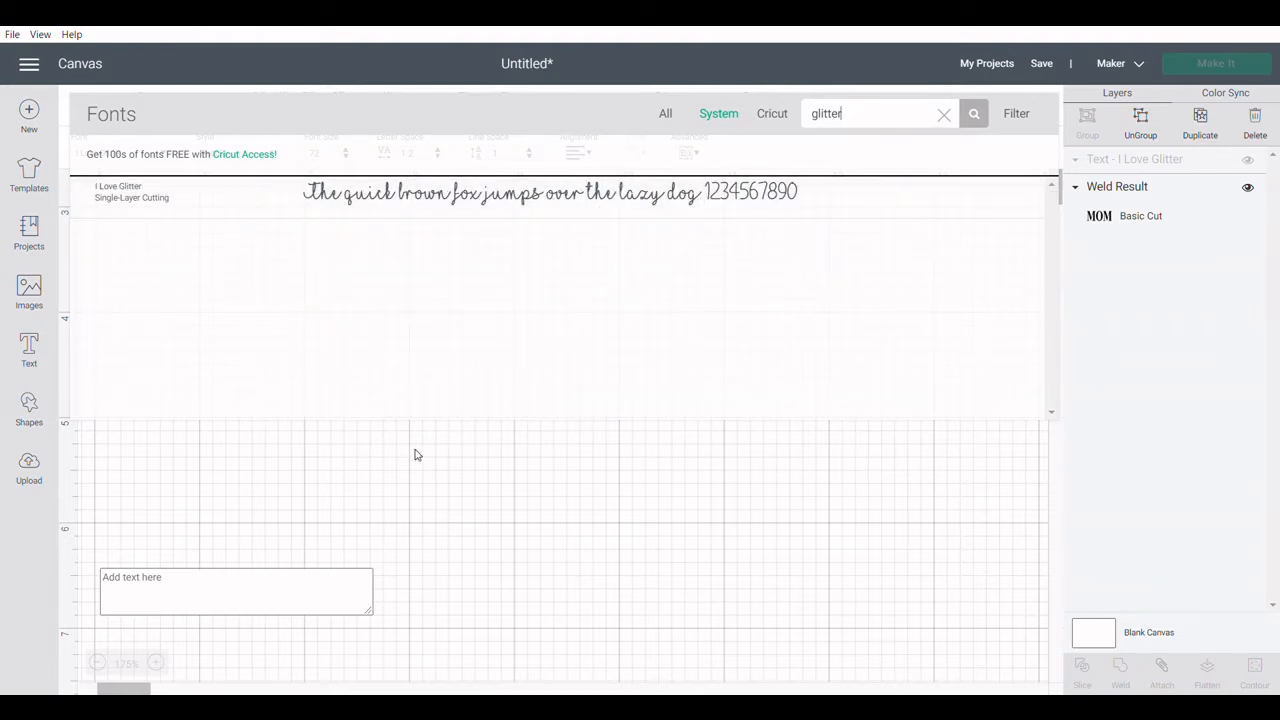
# Add a text object in the I Love Glitter font containing the first and second names in lowercase, separated by a space
pyautogui.click(32, 360)
pyautogui.write('mia')
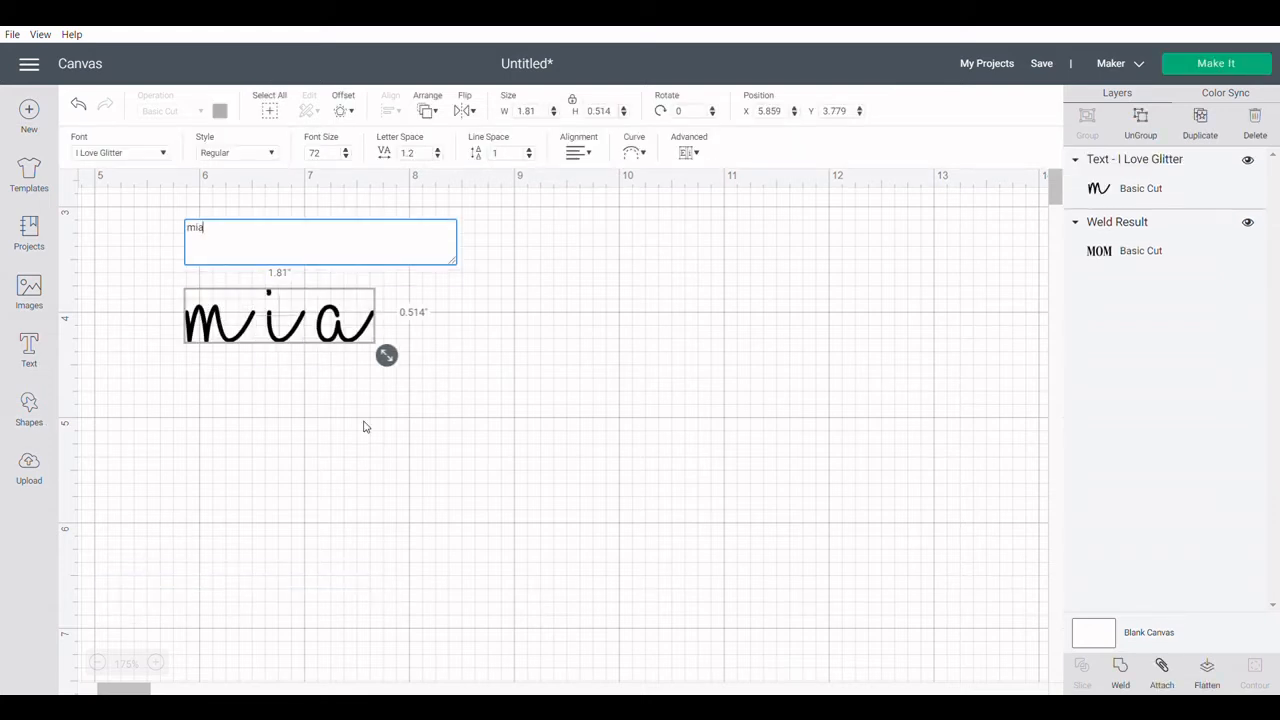
pyautogui.write(' danielle')
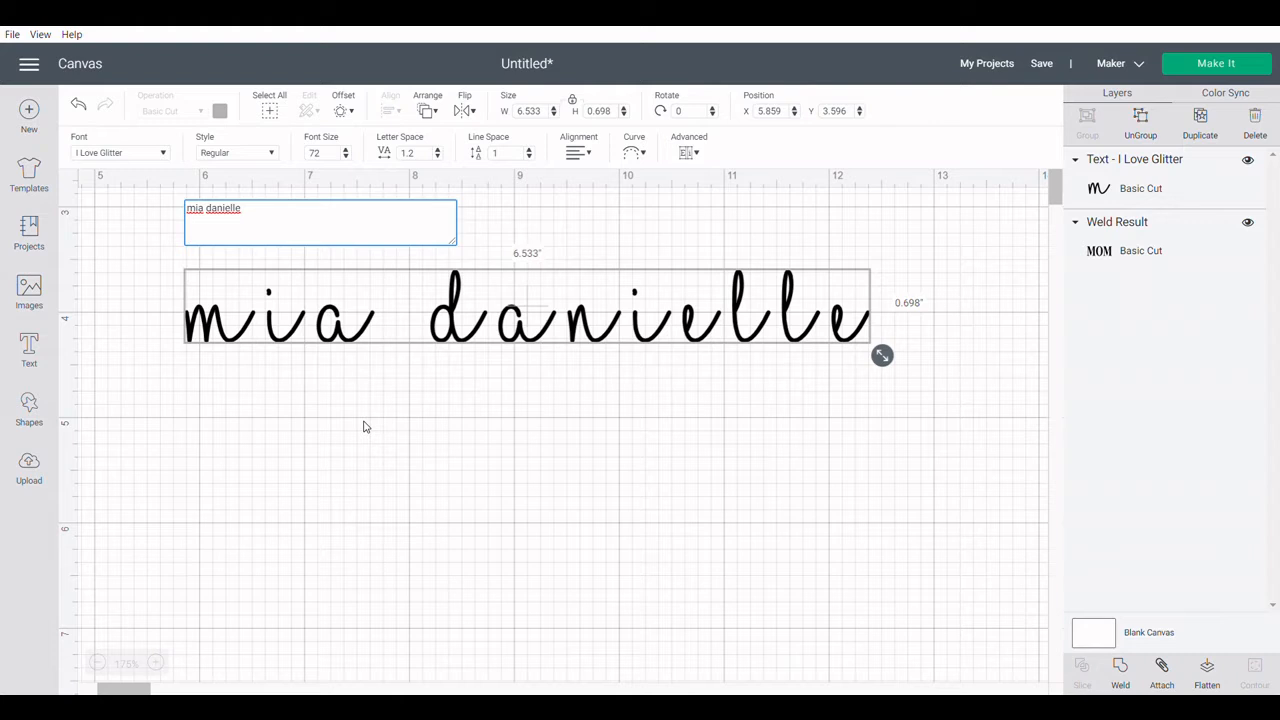
# Add "]" after the names and "[" before them for swashes, and replace the space between them with "|" for the heart connector
pyautogui.write(']')
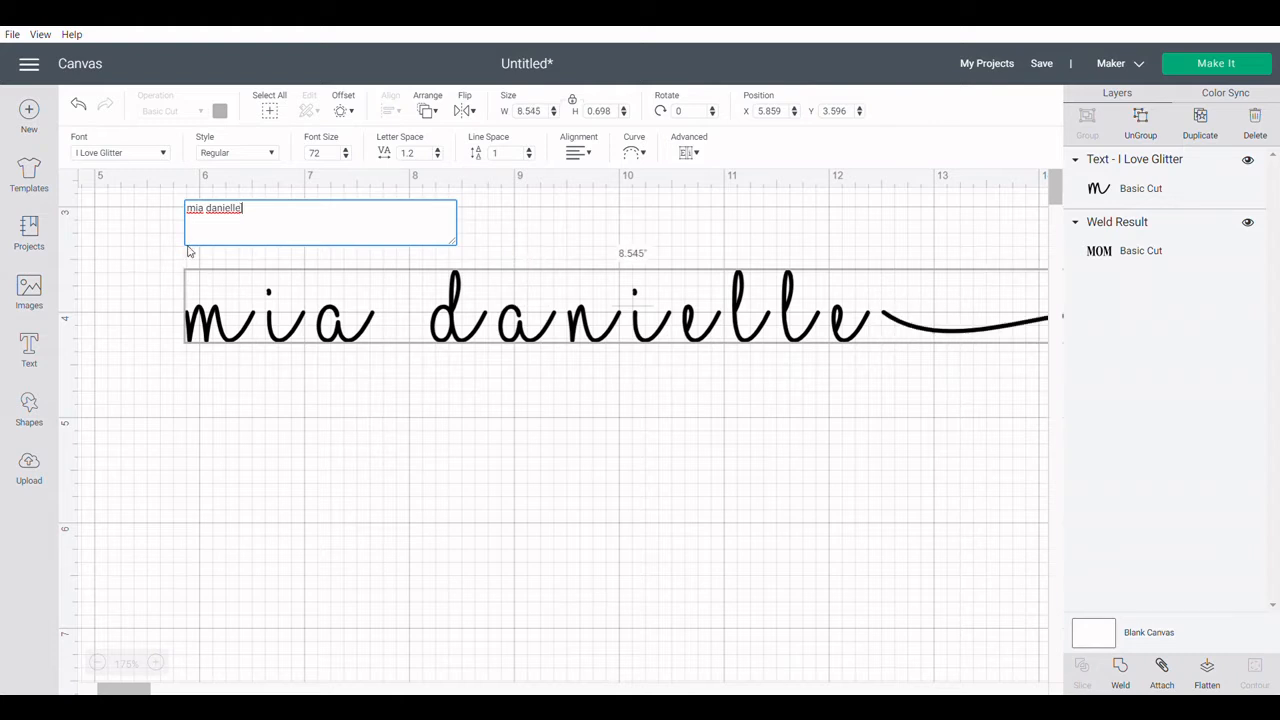
pyautogui.click(190, 212)
pyautogui.write('[')
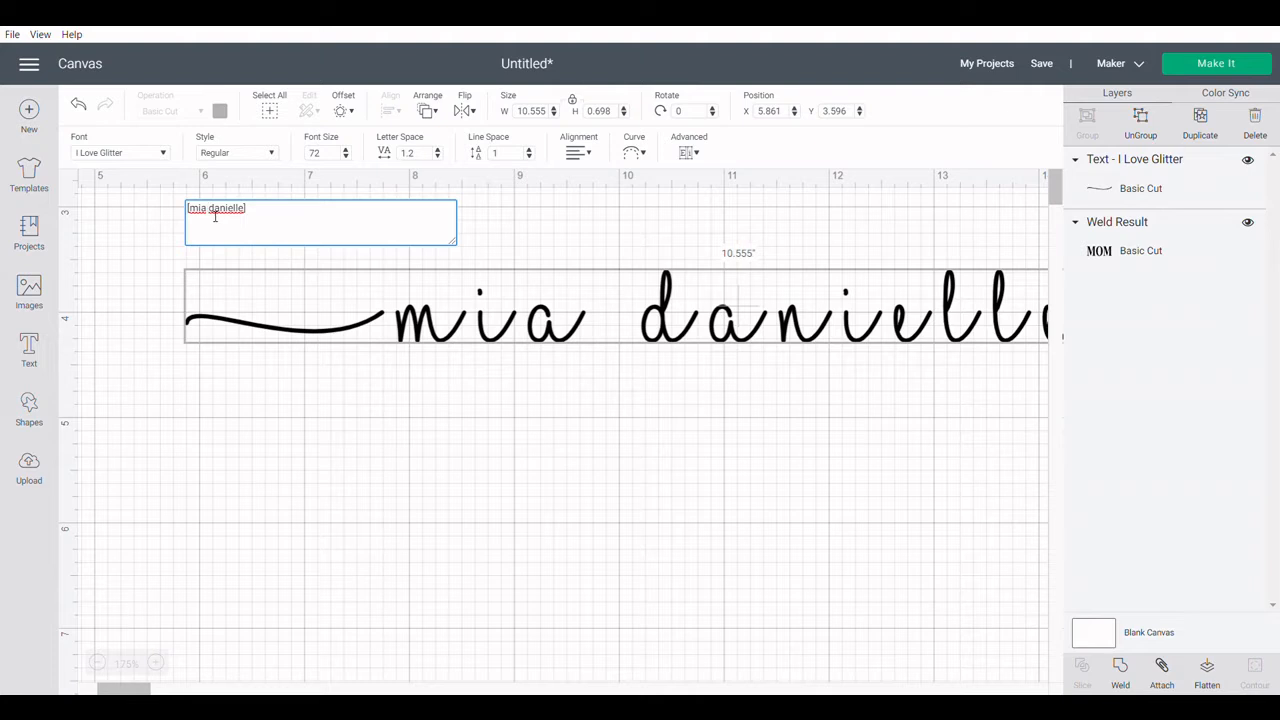
pyautogui.press('BackSpace')
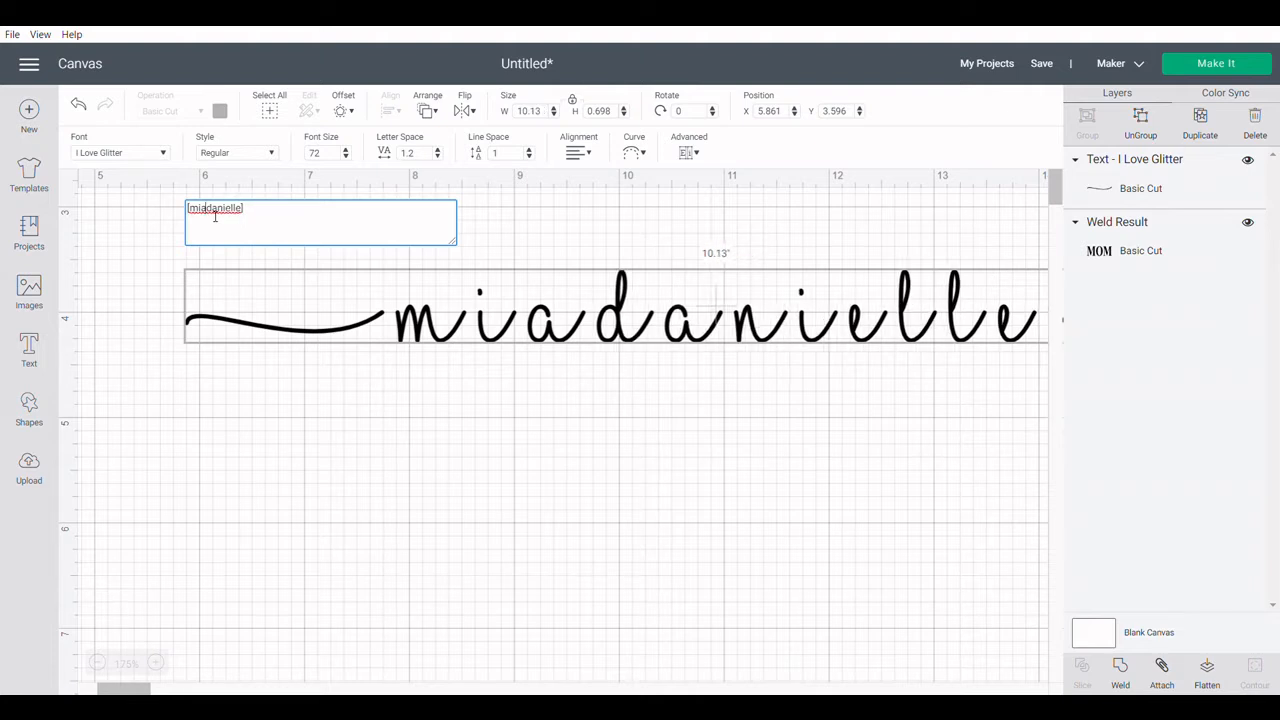
pyautogui.write('|')
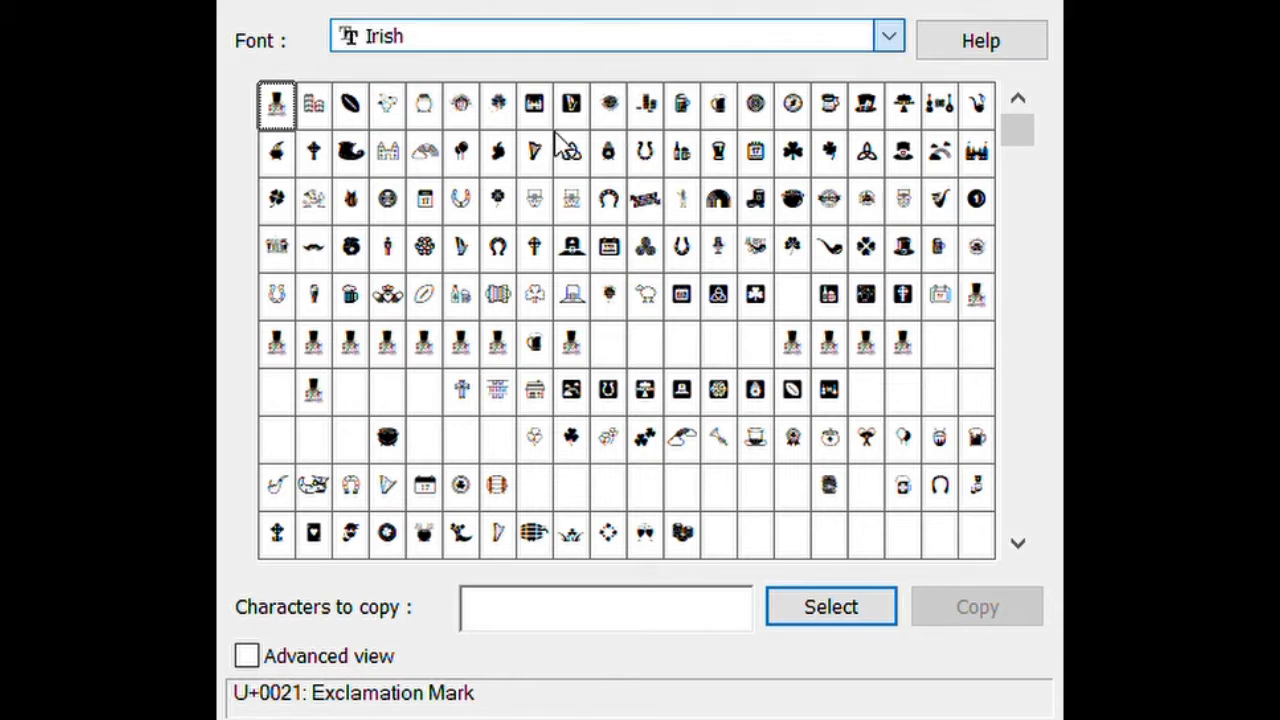
# In Character Map, copy the I Love Glitter glyphs for the left square bracket, vertical line and right square bracket
pyautogui.press('Up')
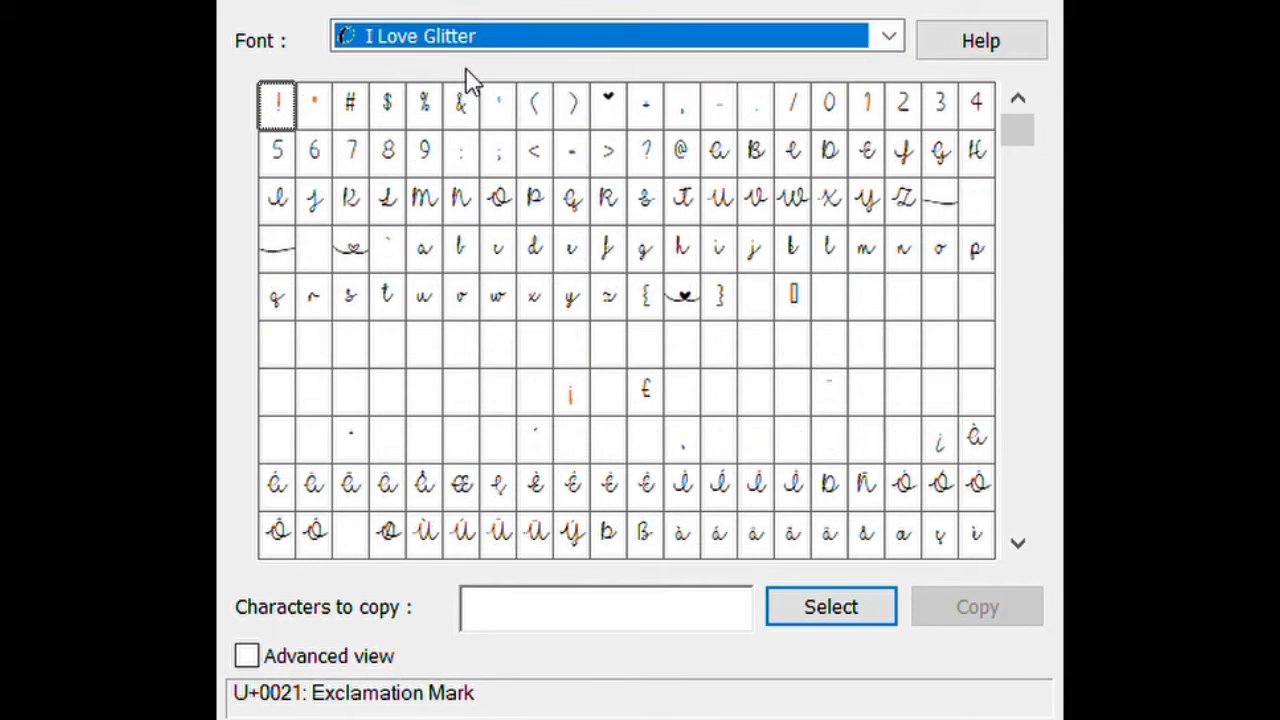
pyautogui.click(941, 208)
pyautogui.click(858, 606)
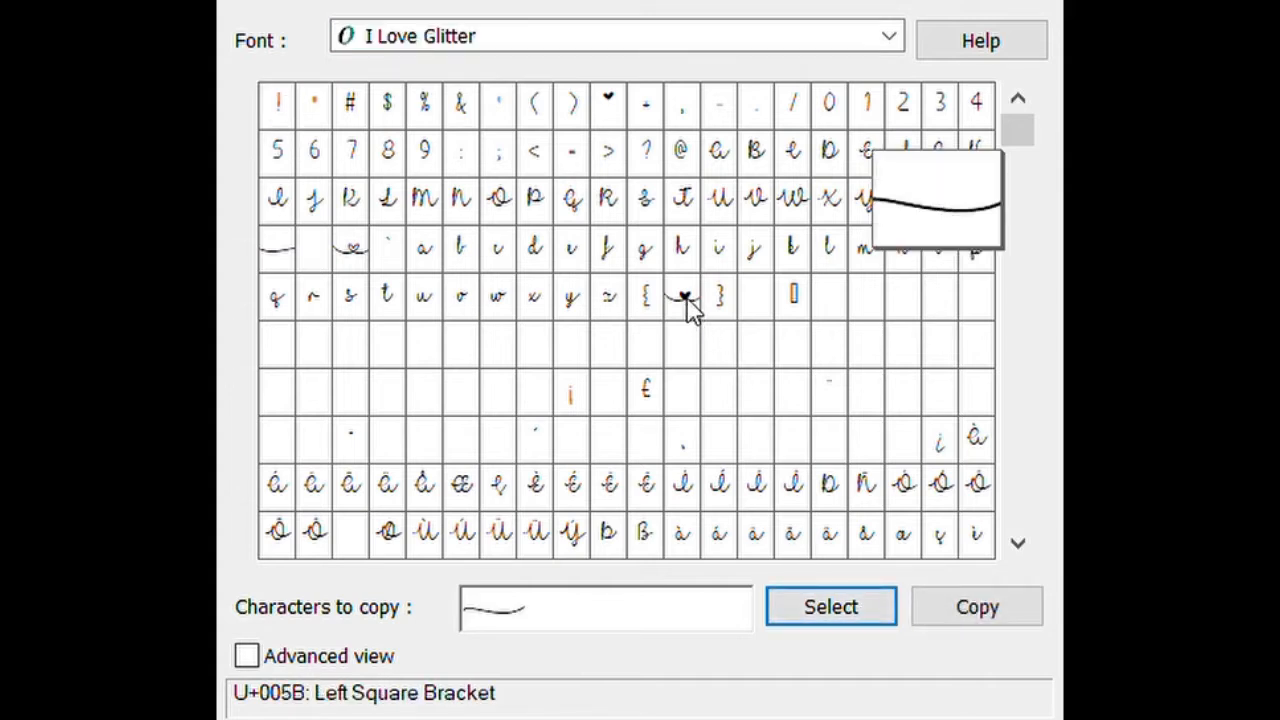
pyautogui.click(687, 300)
pyautogui.click(826, 612)
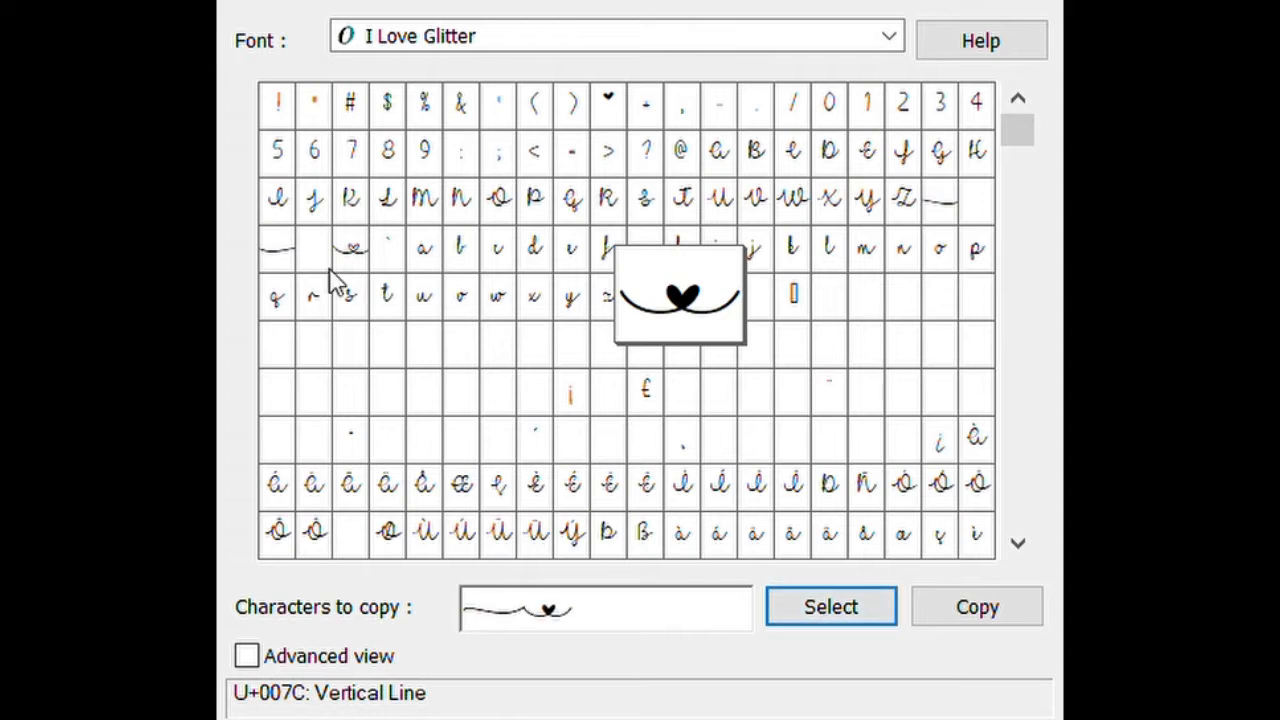
pyautogui.click(281, 262)
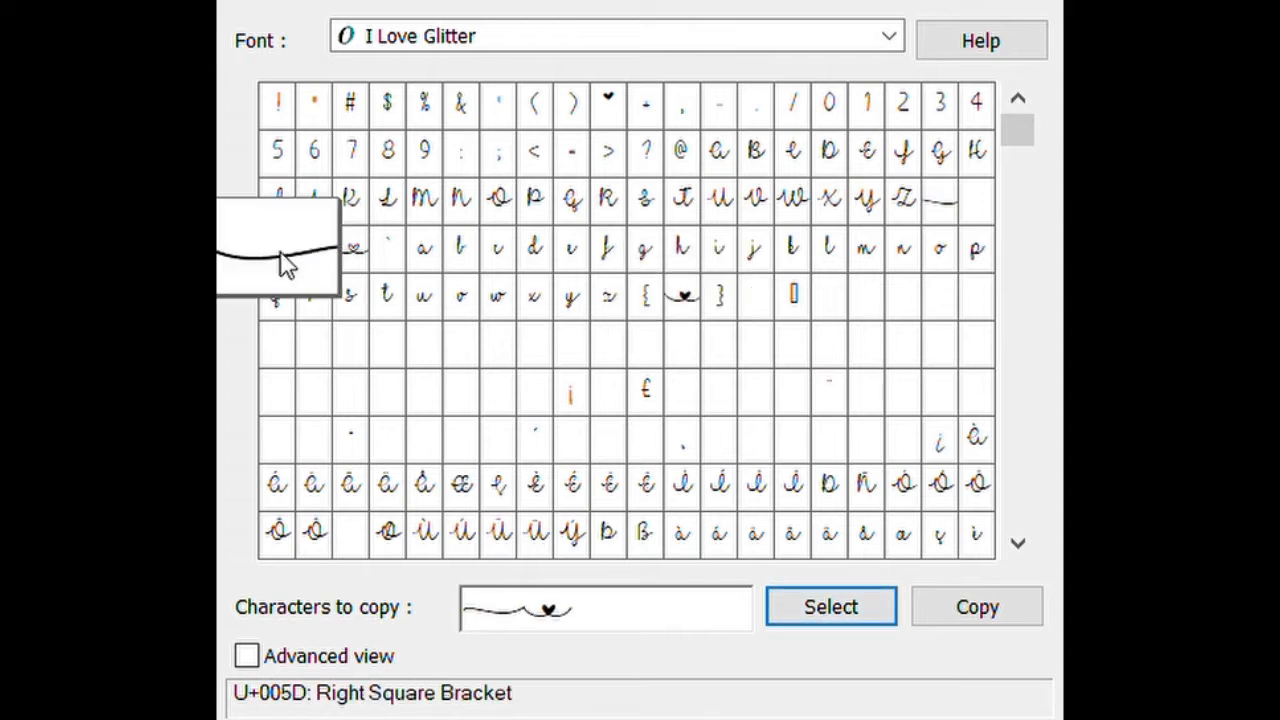
pyautogui.click(855, 617)
pyautogui.click(983, 628)
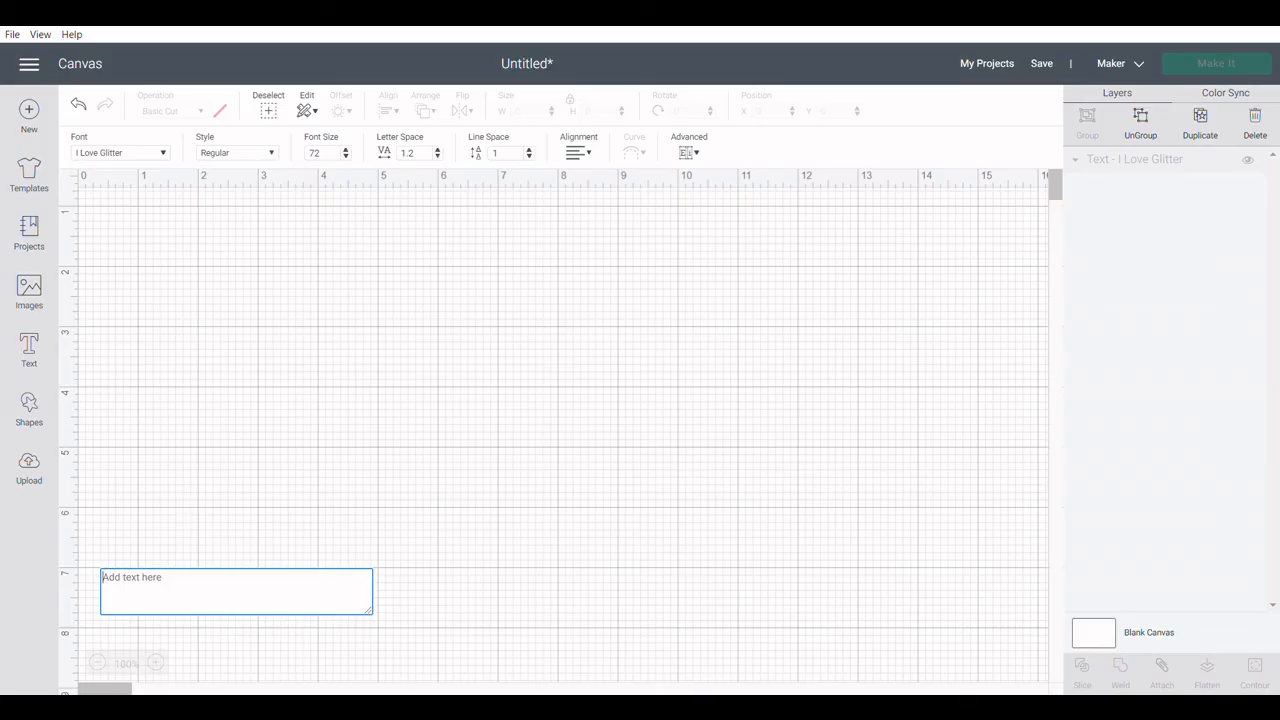
# Paste the copied glyphs into the new text box, inserting the first name before the heart connector and the second name after it
pyautogui.hotkey('ctrl', 'v')
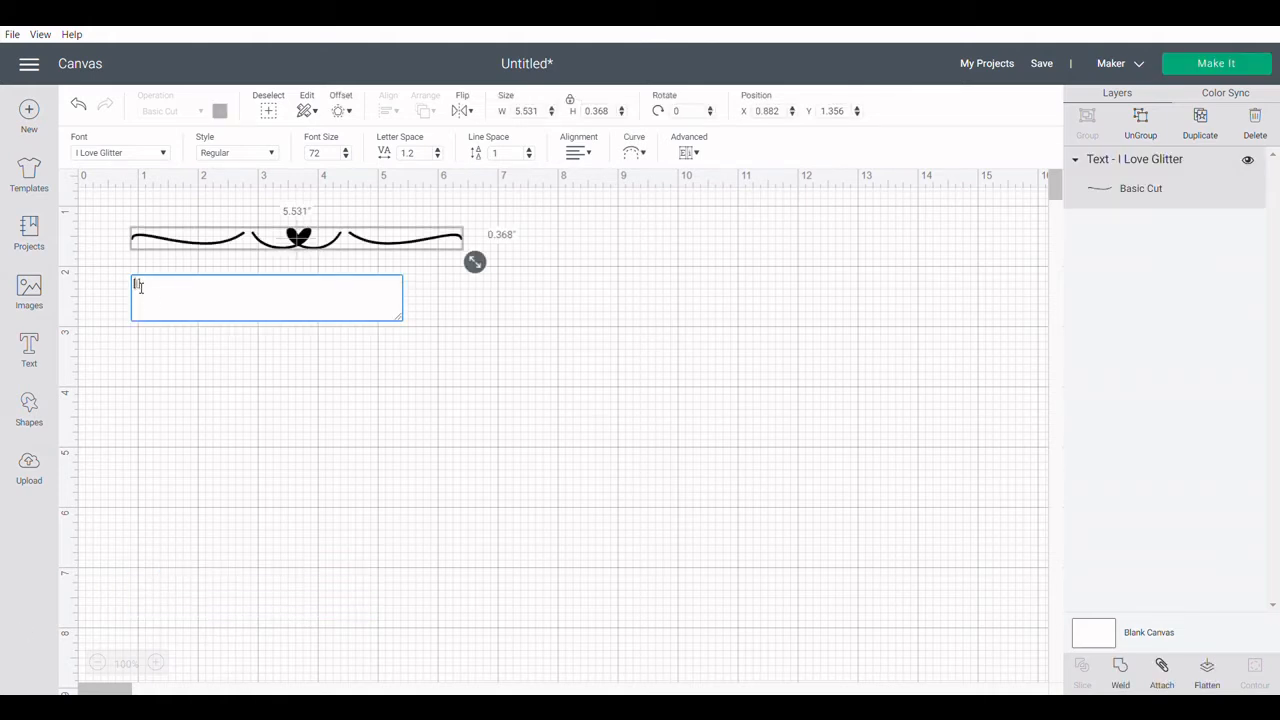
pyautogui.write('mia|')
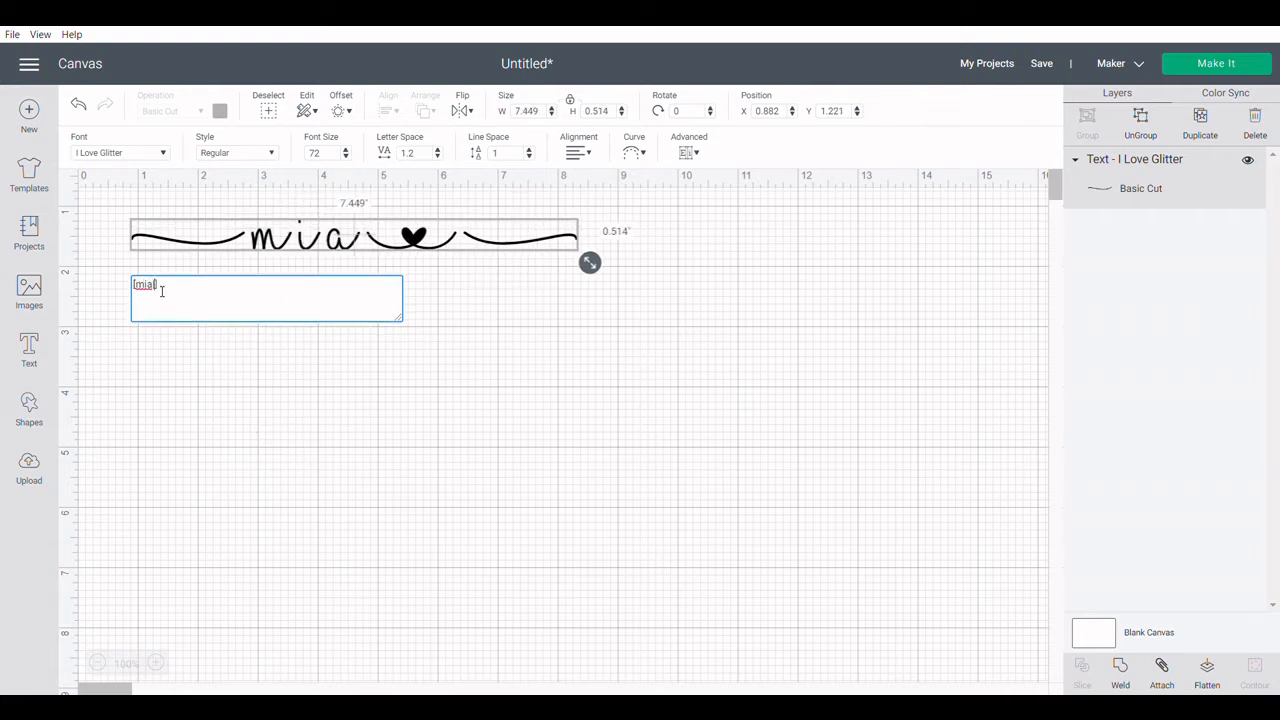
pyautogui.write('danielle')
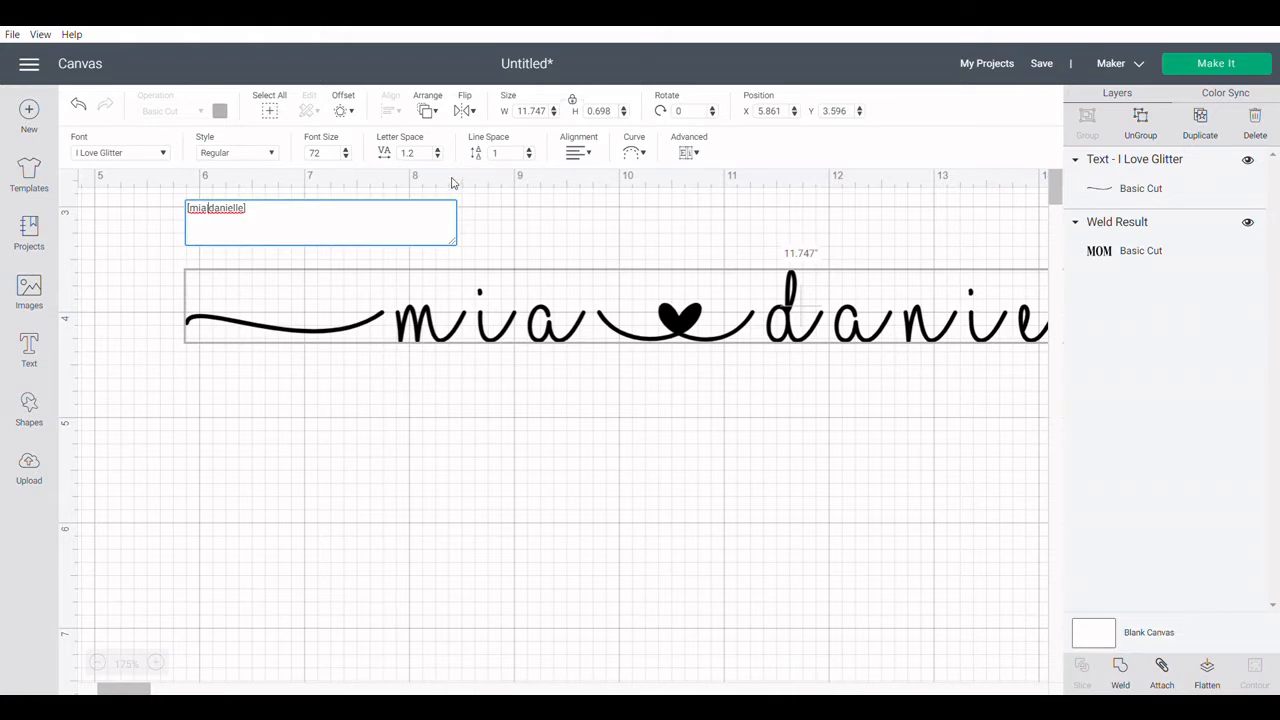
# Reduce the letter space of the names text to -0.3 so the letters and swashes connect
pyautogui.click(439, 157)
pyautogui.click(438, 156)
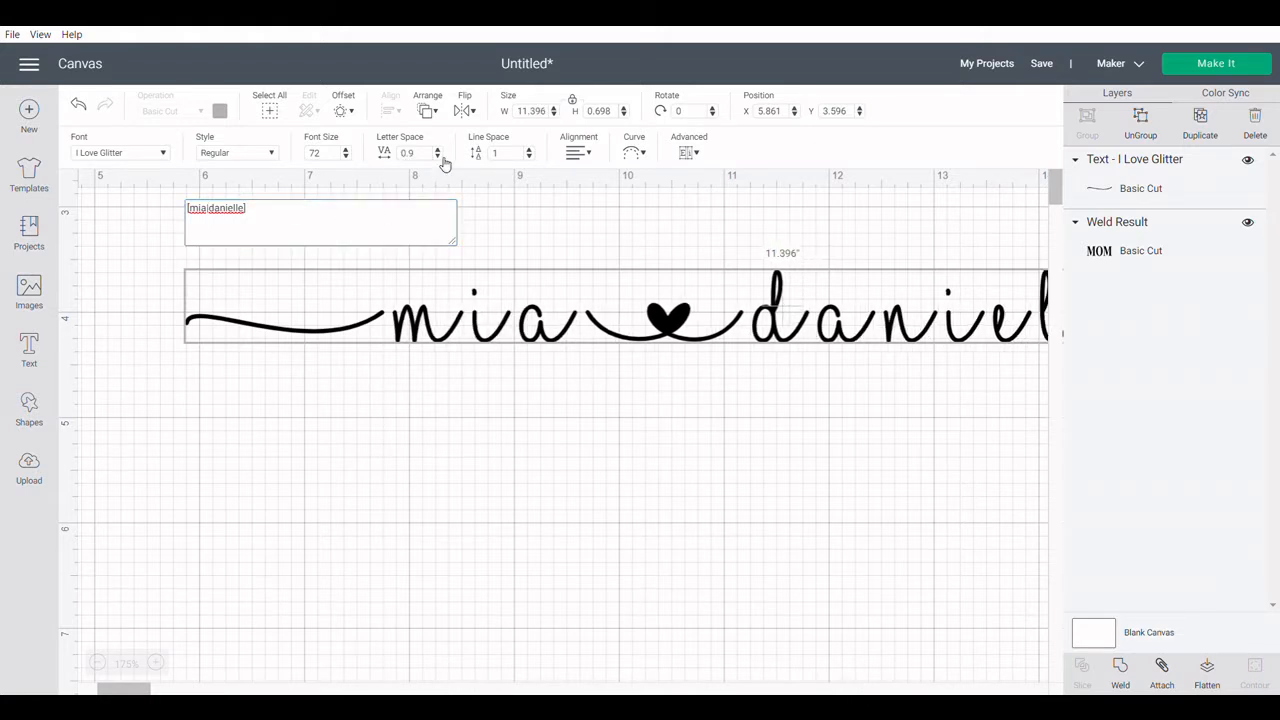
pyautogui.click(438, 156)
pyautogui.click(438, 156)
pyautogui.click(438, 156)
pyautogui.click(438, 156)
pyautogui.click(438, 156)
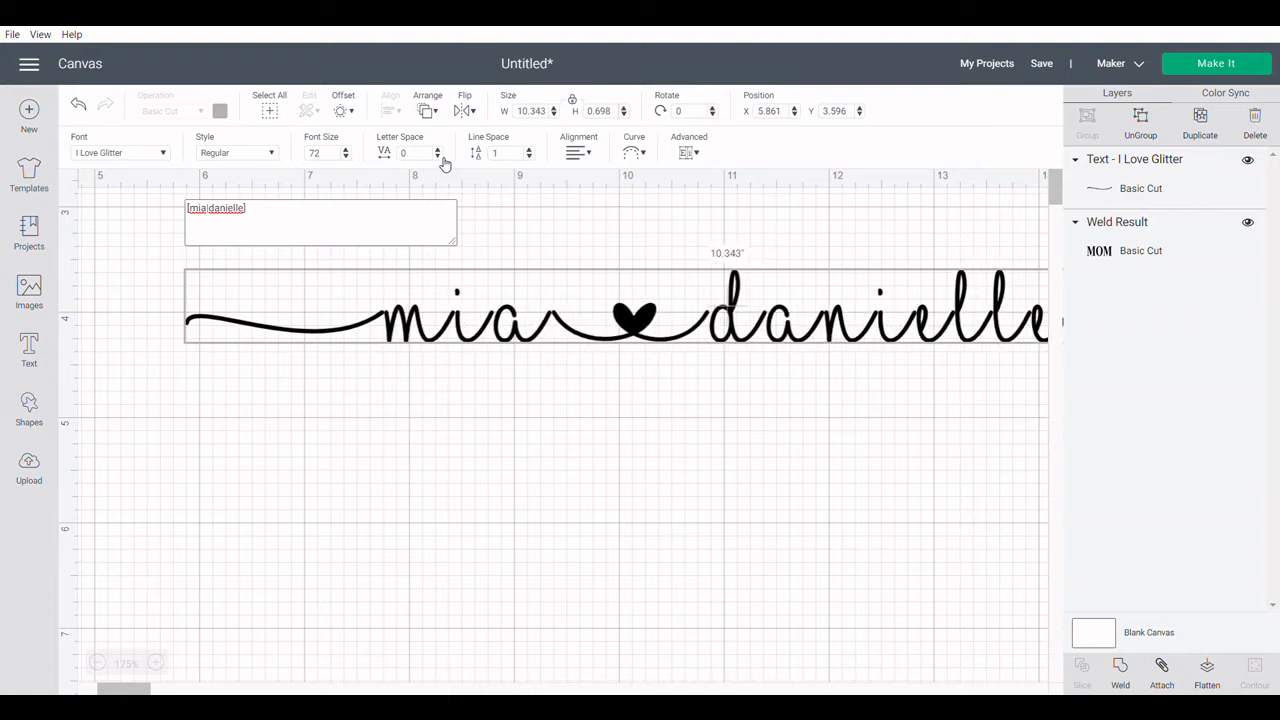
pyautogui.click(438, 156)
pyautogui.click(438, 156)
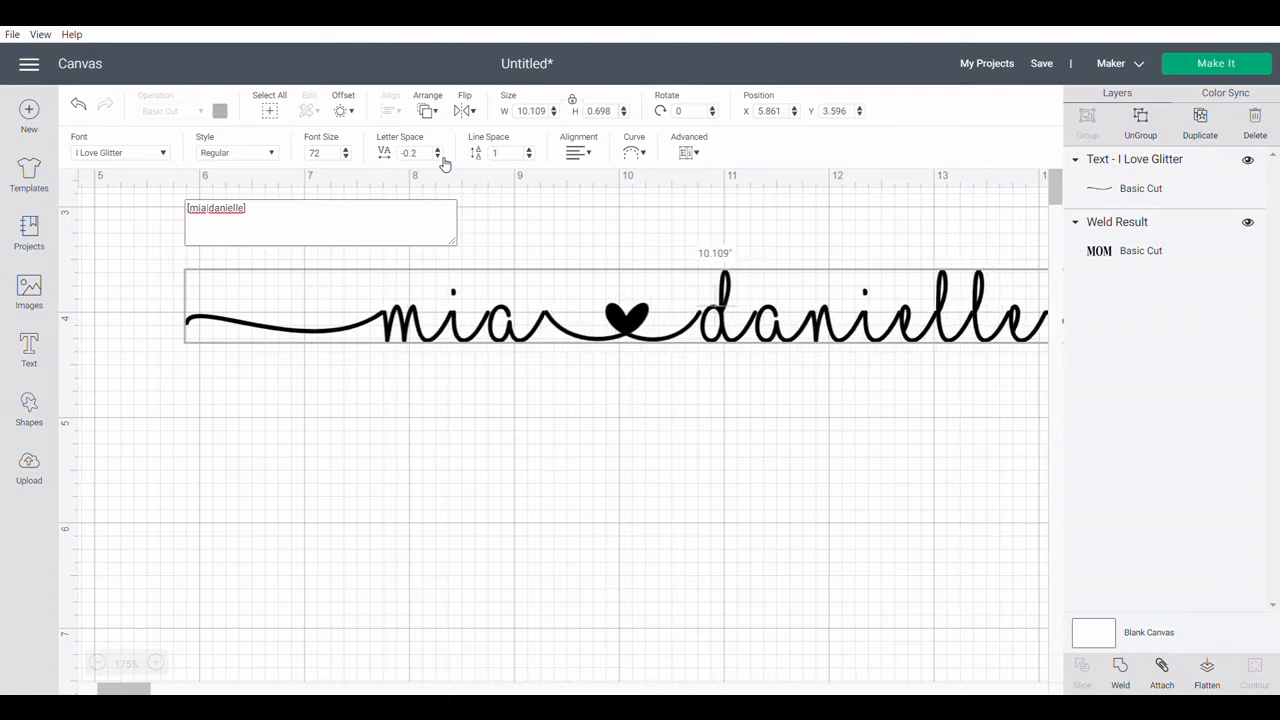
pyautogui.click(438, 156)
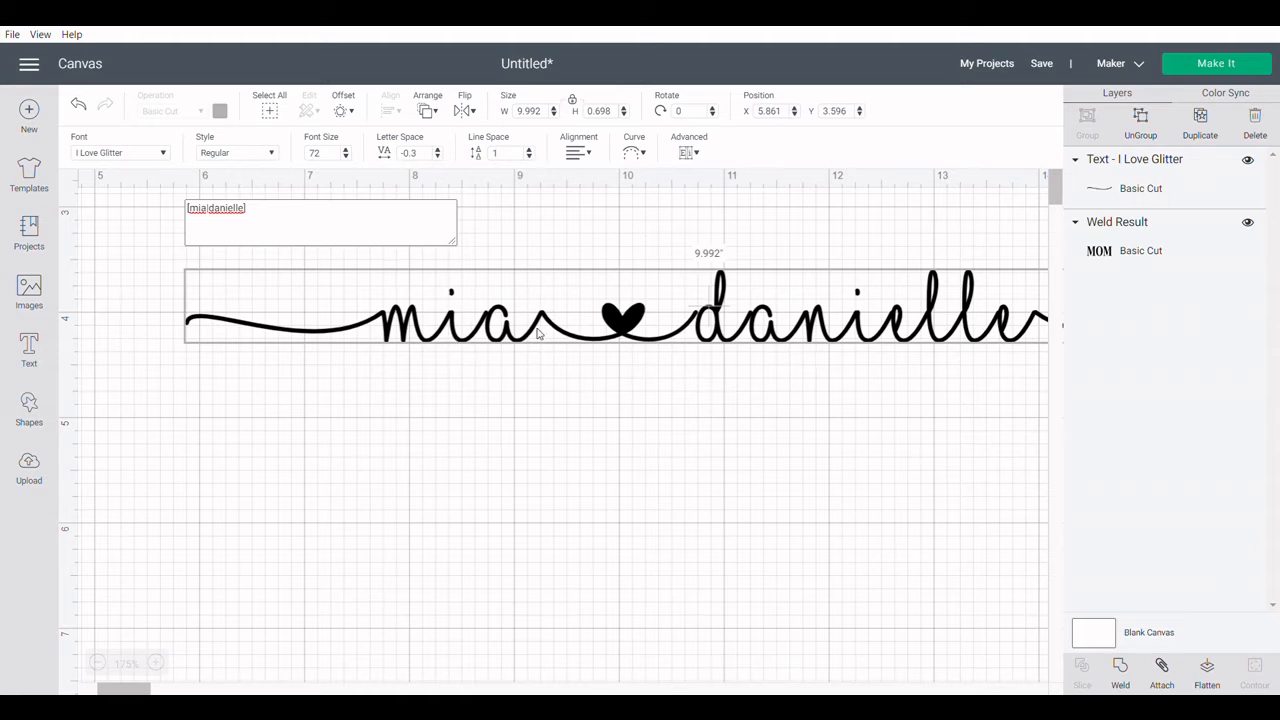
pyautogui.click(517, 412)
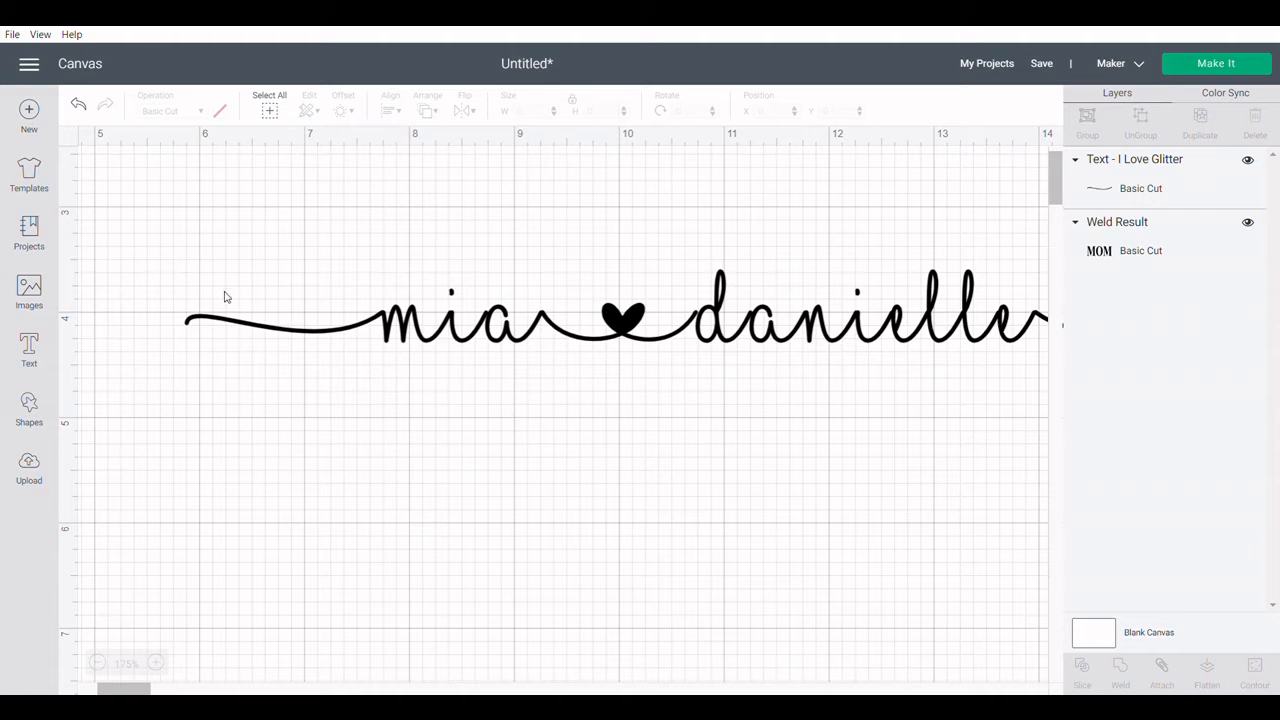
# Ungroup the names text to individual letters
pyautogui.click(414, 342)
pyautogui.click(690, 153)
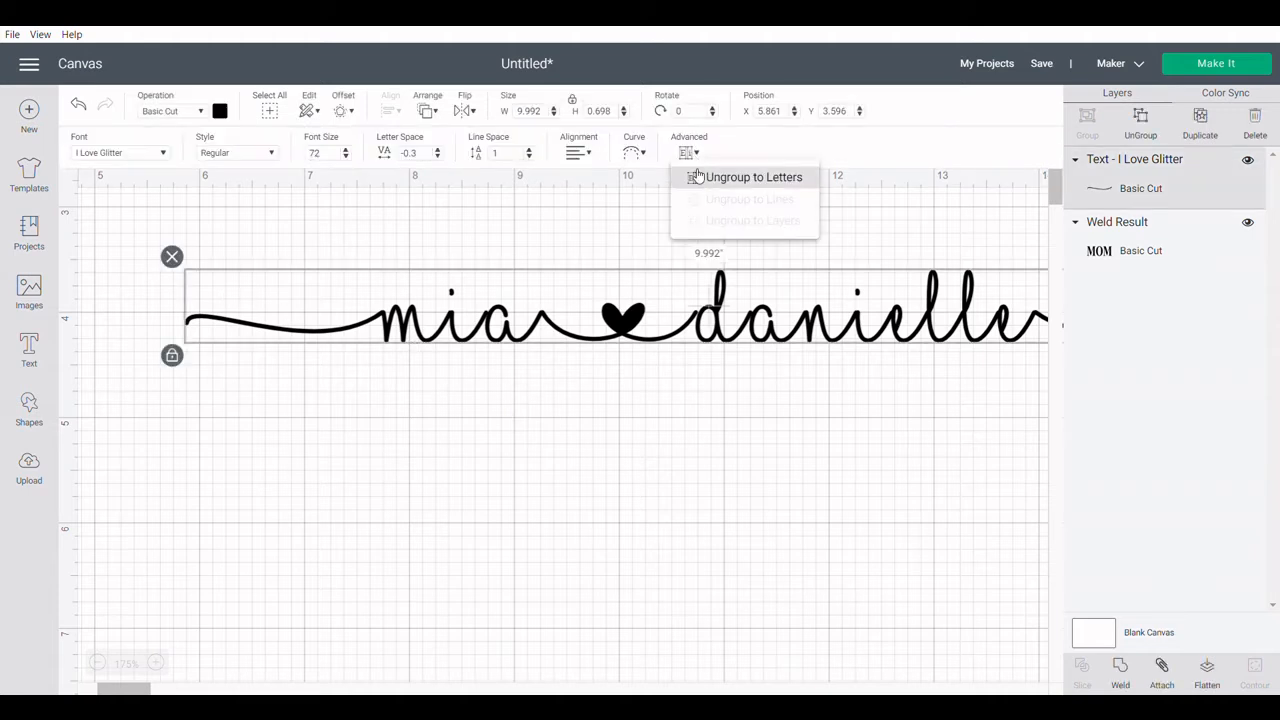
pyautogui.click(691, 174)
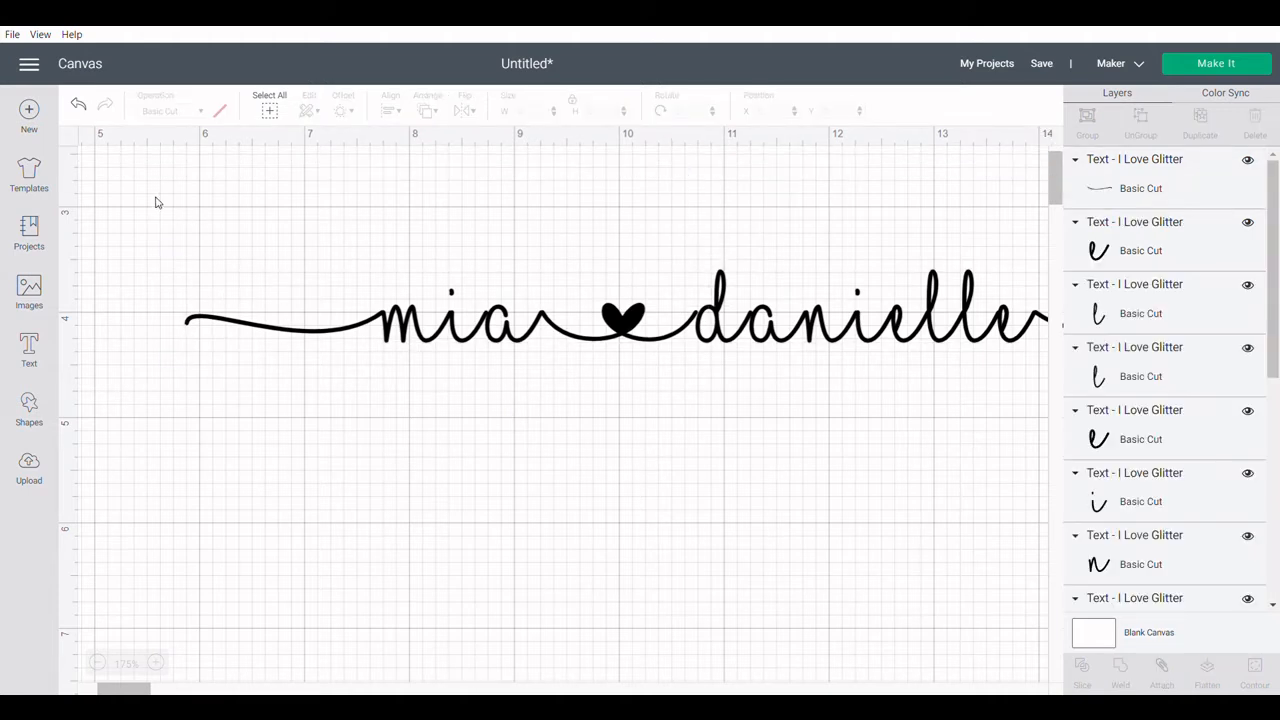
# Nudge the opening swash and the first two letters of the first name slightly closer to its last letter
pyautogui.moveTo(155, 197); pyautogui.dragTo(486, 411)
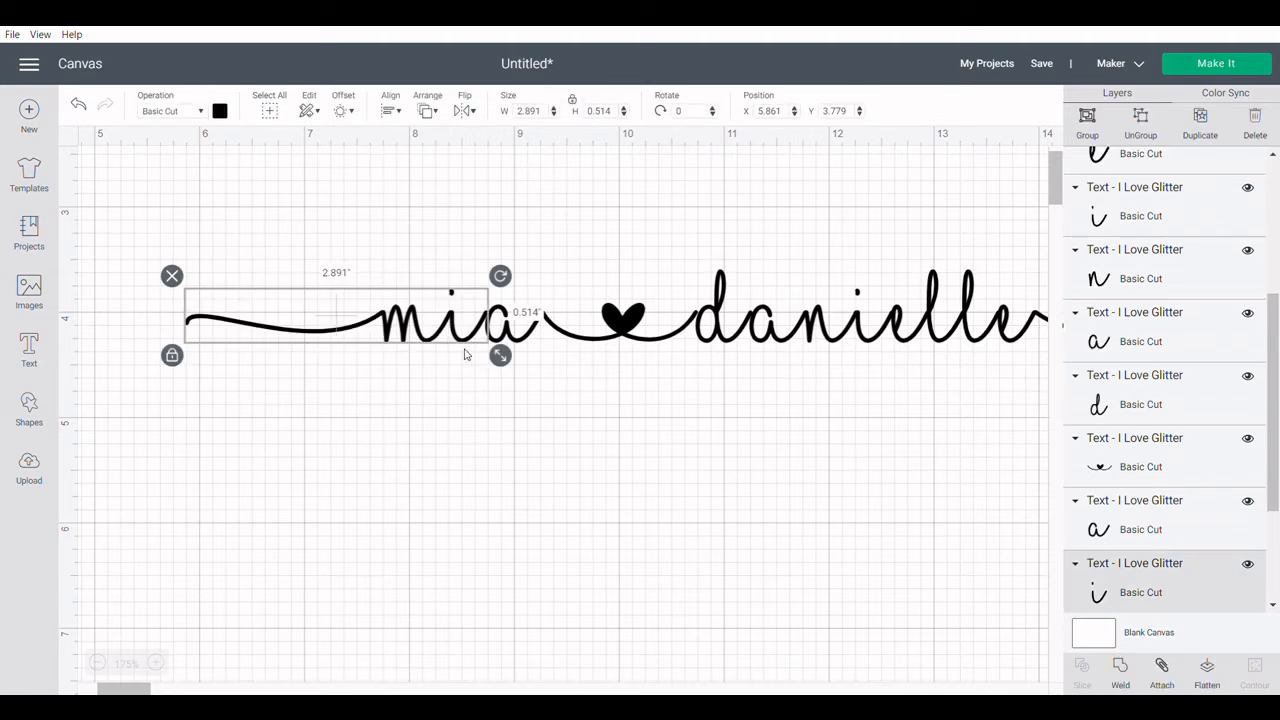
pyautogui.press('Right')
pyautogui.press('Left')
pyautogui.moveTo(460, 340); pyautogui.dragTo(465, 341)
pyautogui.click(485, 466)
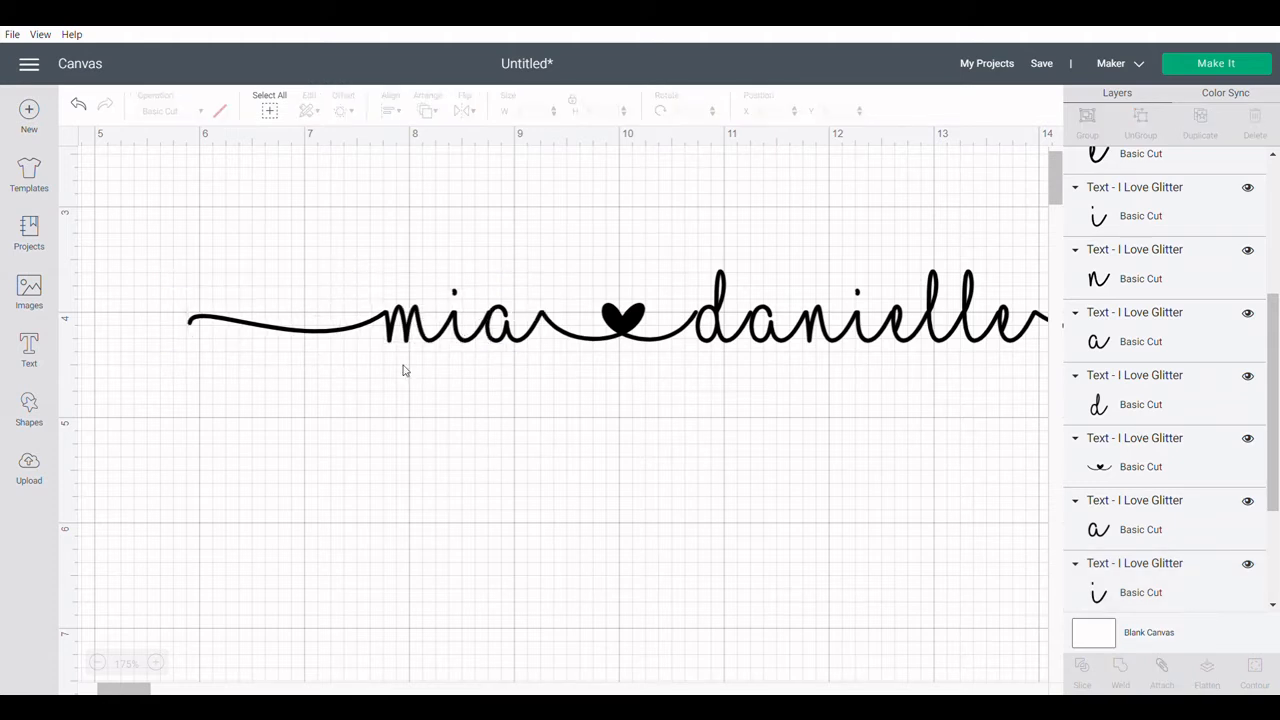
# Nudge the opening swash and first name toward the heart connector, and shift the pieces before the name's last letter to X about 5.92
pyautogui.moveTo(271, 242); pyautogui.dragTo(534, 403)
pyautogui.moveTo(475, 335); pyautogui.dragTo(477, 335)
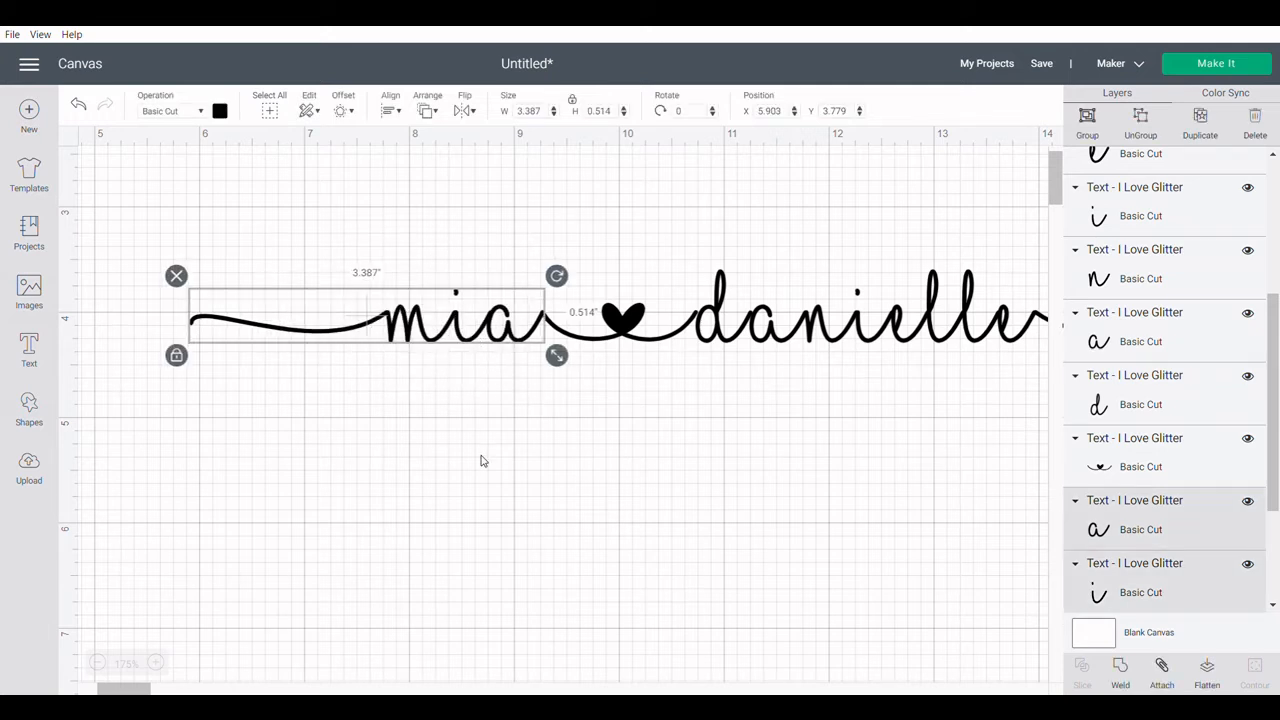
pyautogui.click(481, 461)
pyautogui.moveTo(286, 236); pyautogui.dragTo(477, 411)
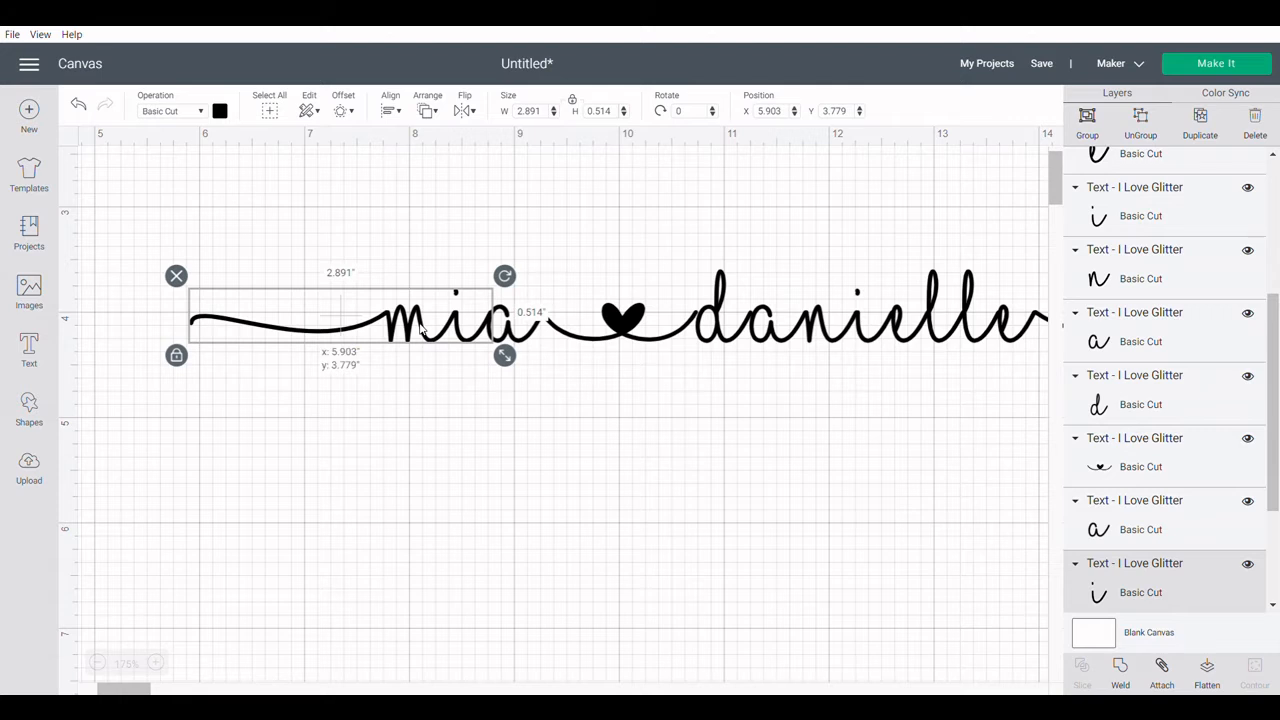
pyautogui.click(418, 446)
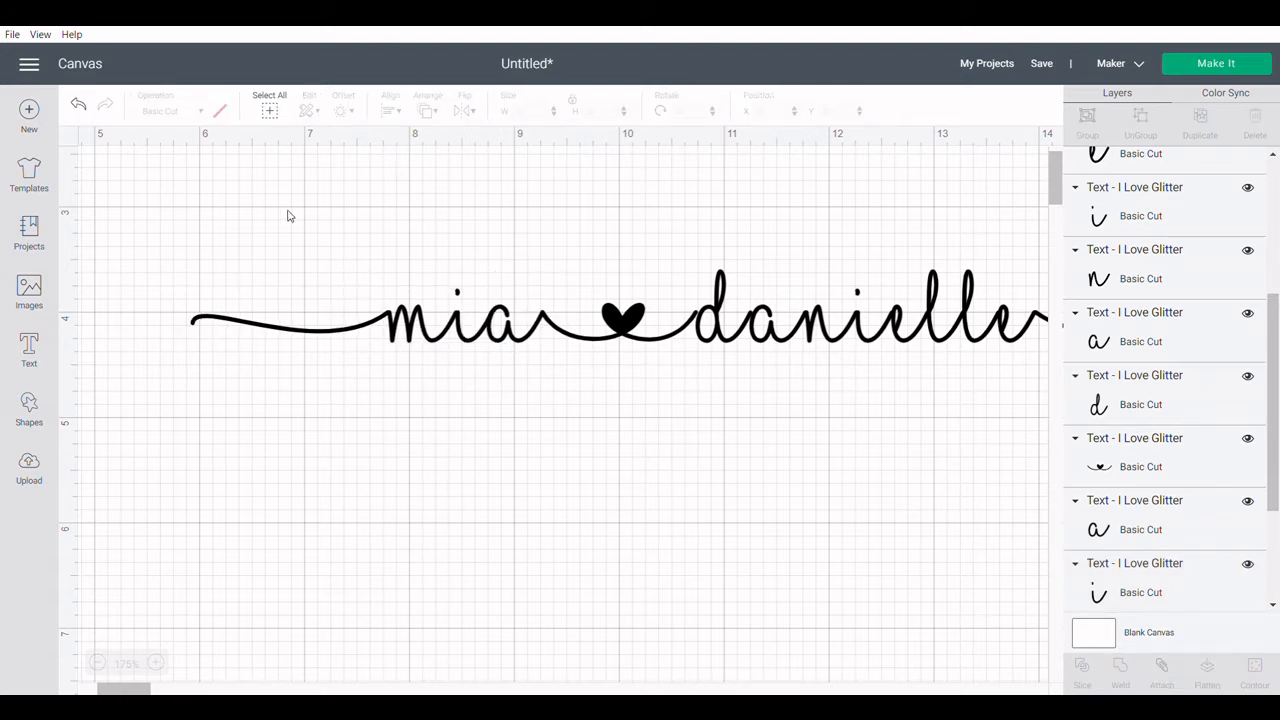
# Weld the opening swash, the first name's letters and the heart connector into one shape
pyautogui.moveTo(270, 218); pyautogui.dragTo(626, 394)
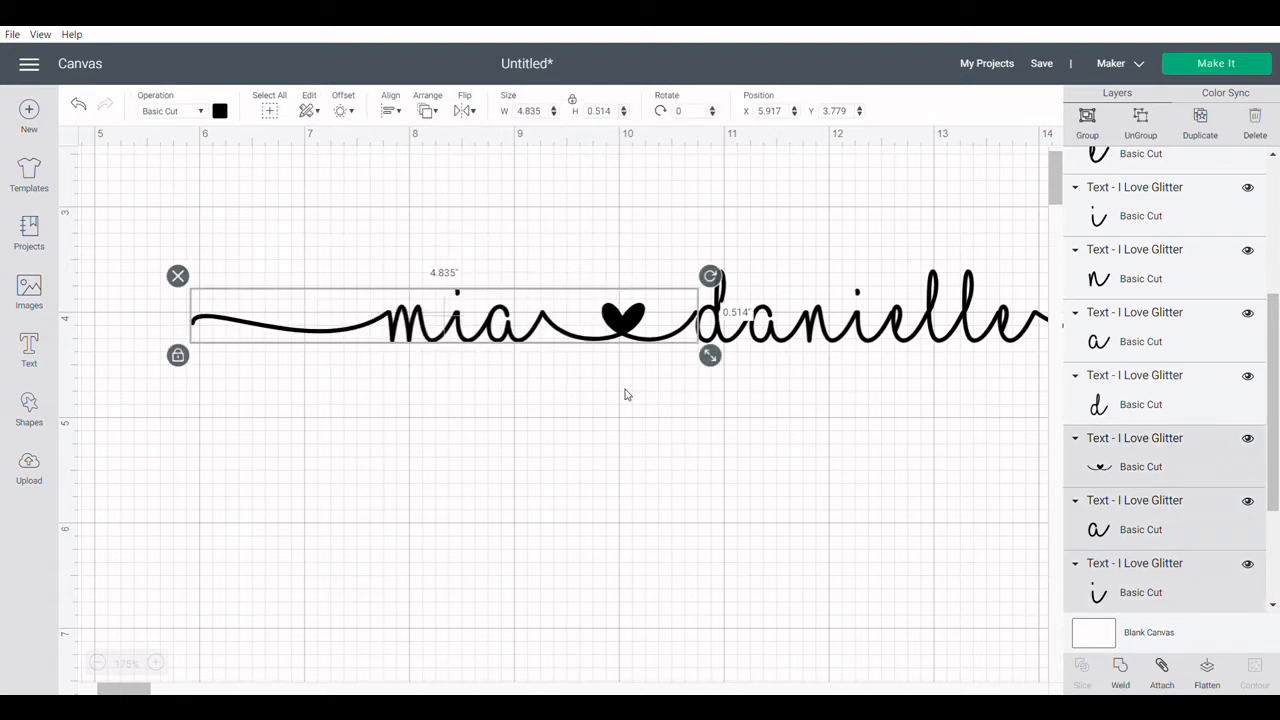
pyautogui.click(1124, 680)
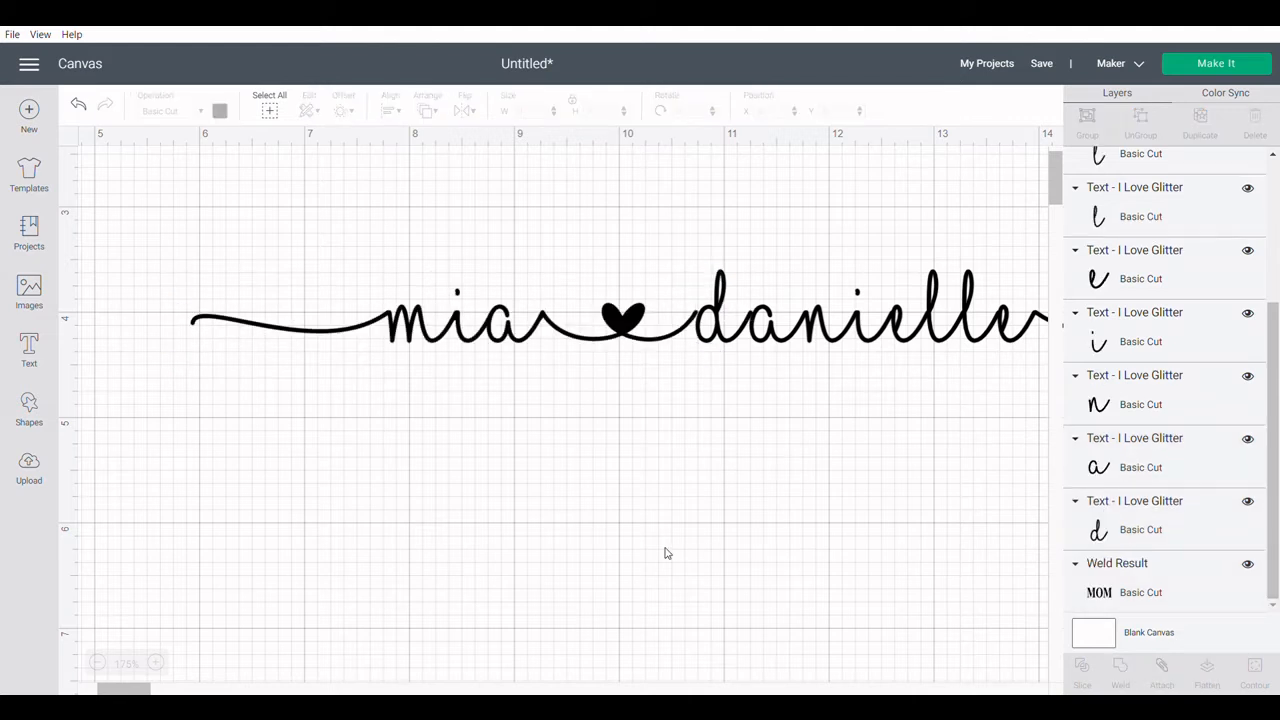
# Move the first four letters of the second name closer together toward the heart, placing the "i" at X about 12.16
pyautogui.hscroll(3, 665, 552)
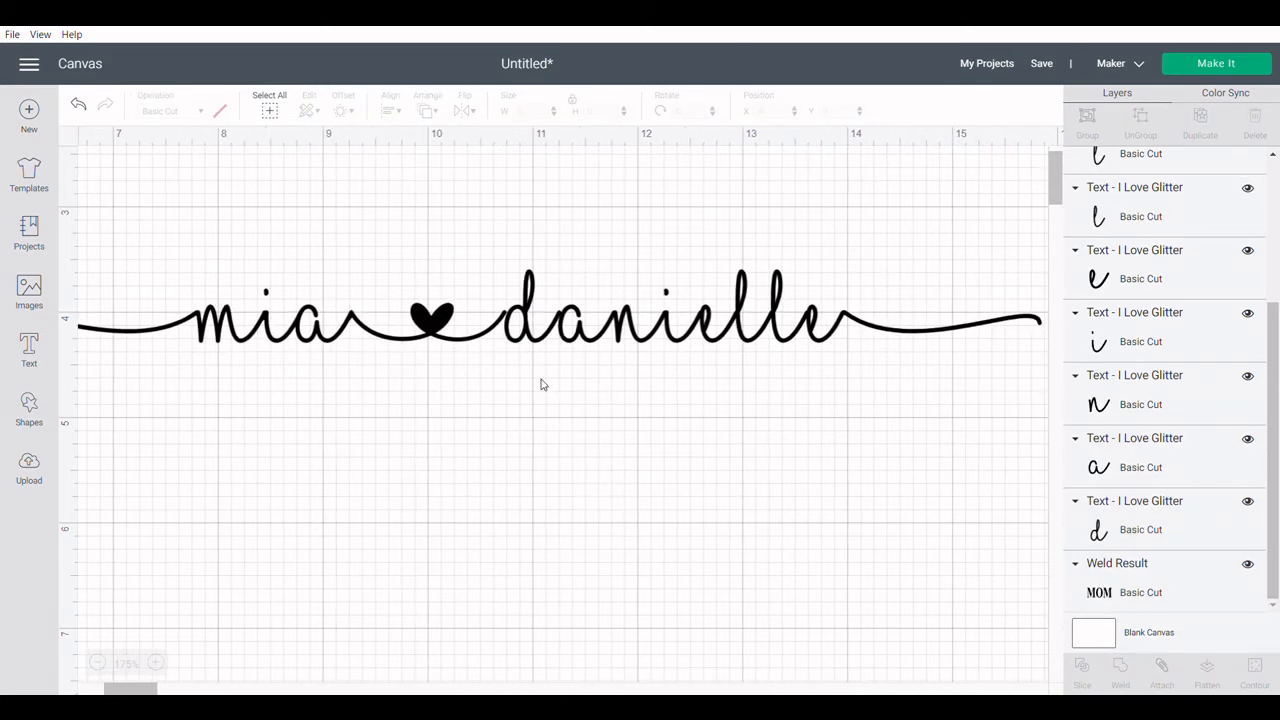
pyautogui.moveTo(524, 342); pyautogui.dragTo(666, 340)
pyautogui.click(550, 428)
pyautogui.click(654, 405)
pyautogui.click(636, 334)
pyautogui.click(615, 434)
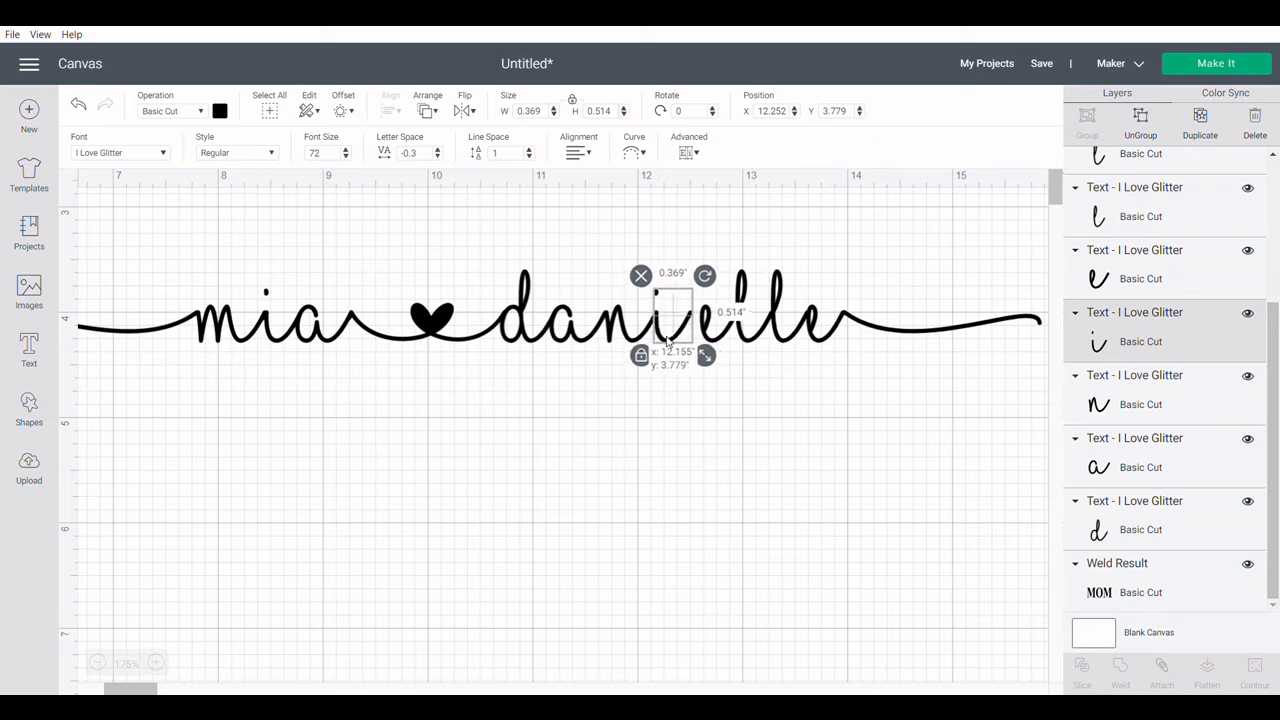
pyautogui.click(669, 426)
# Move the first "e" of the second name against the preceding "i", to X about 12.48
pyautogui.click(707, 342)
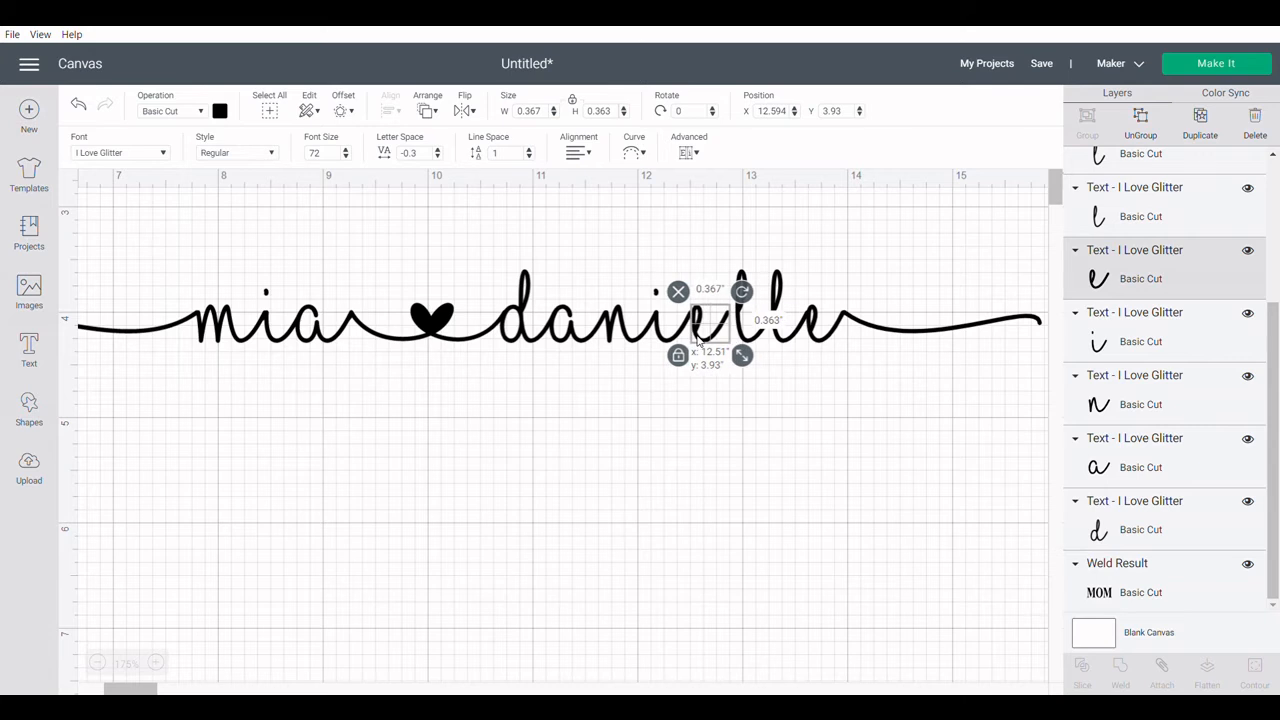
pyautogui.click(698, 439)
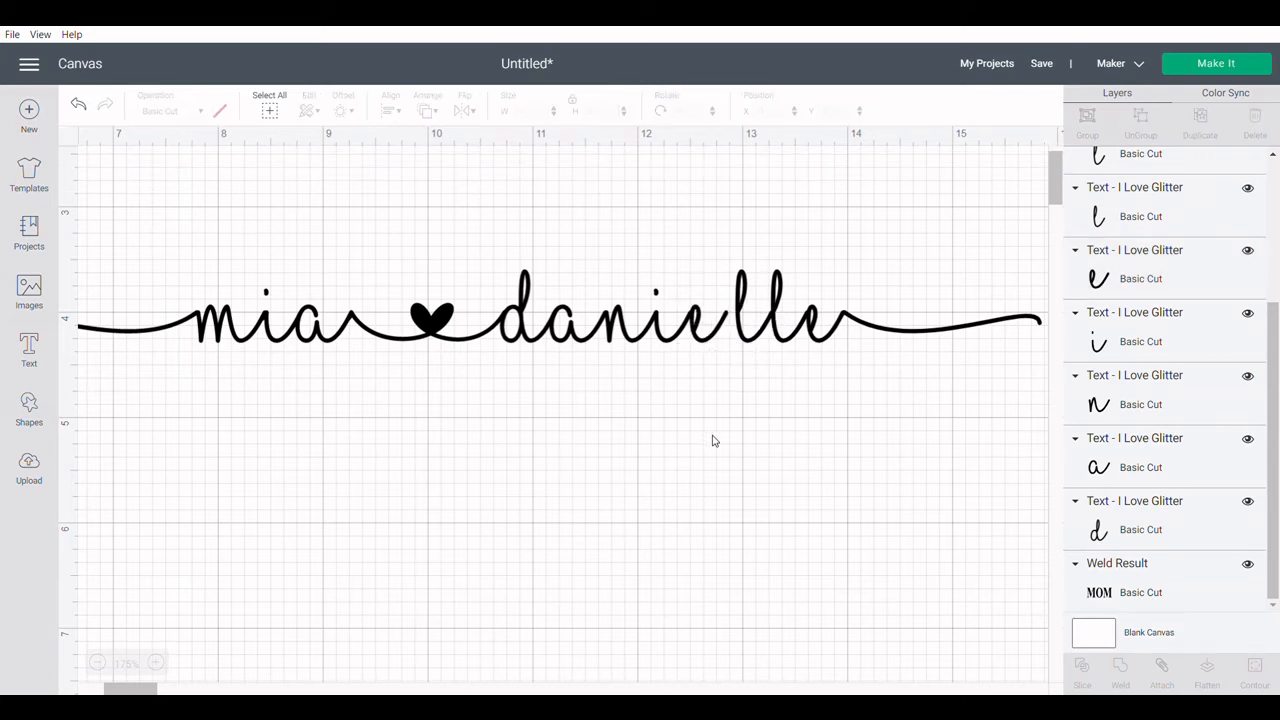
pyautogui.click(700, 340)
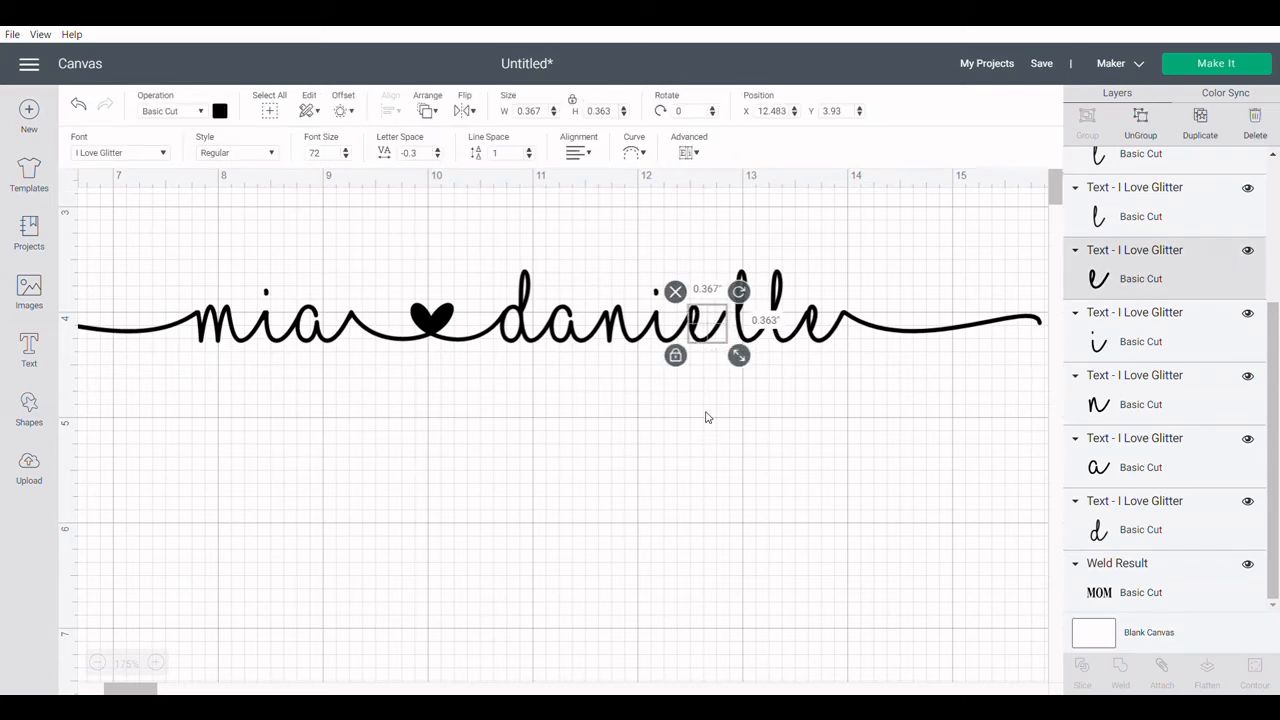
pyautogui.click(707, 418)
# Close the gaps between both "l" letters, the final "e" and the closing swash so they overlap
pyautogui.click(748, 347)
pyautogui.moveTo(748, 345); pyautogui.dragTo(840, 329)
pyautogui.click(746, 426)
pyautogui.click(779, 345)
pyautogui.click(800, 409)
pyautogui.click(809, 409)
pyautogui.click(836, 391)
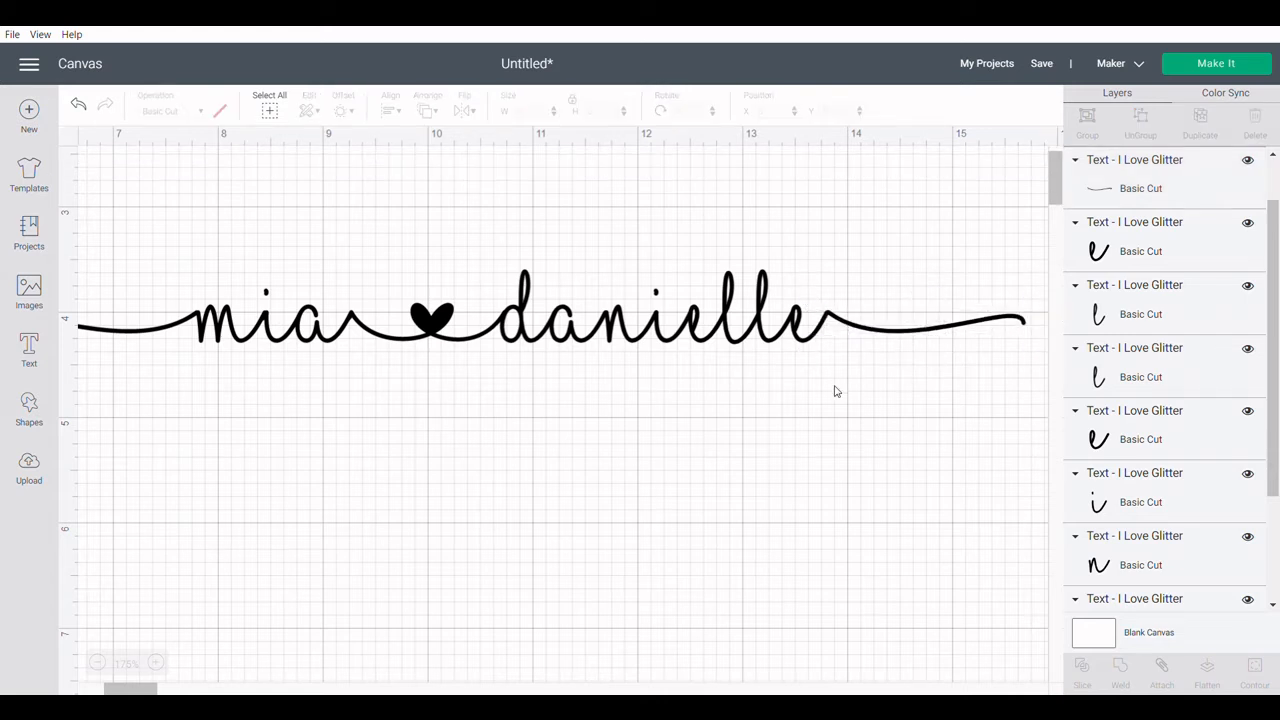
pyautogui.moveTo(912, 410); pyautogui.dragTo(237, 249)
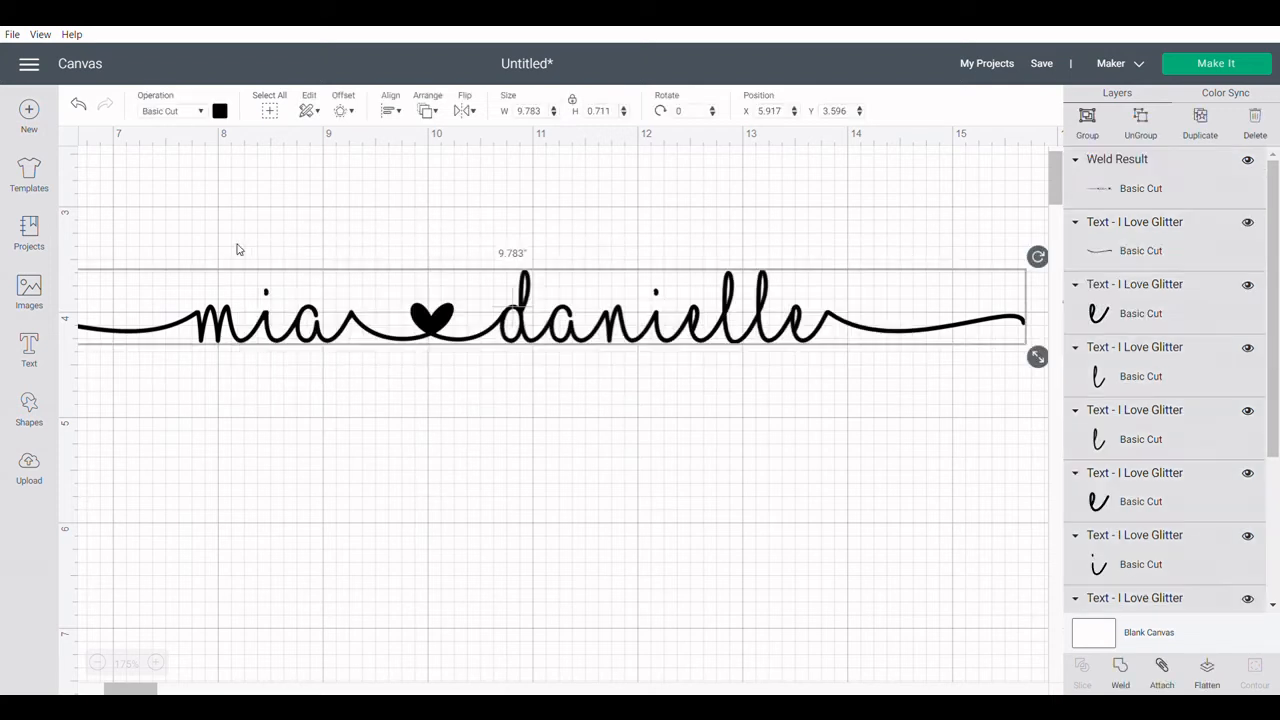
pyautogui.click(1121, 670)
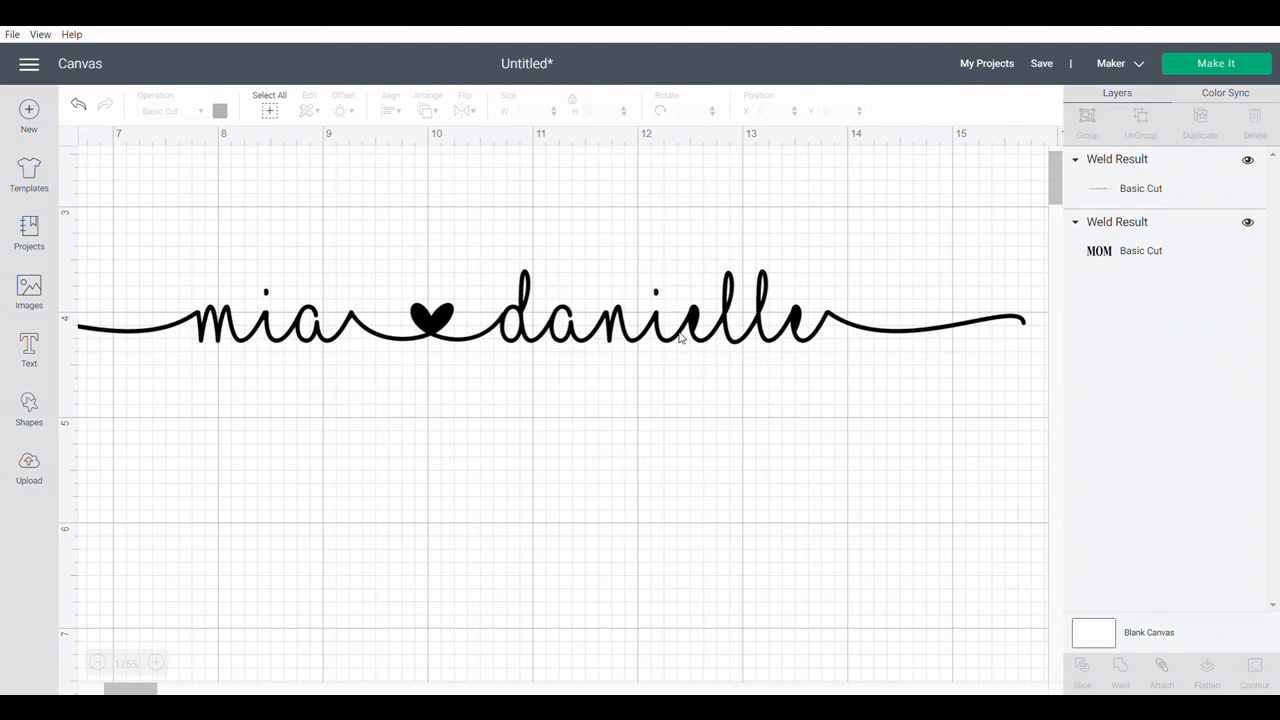
pyautogui.click(78, 106)
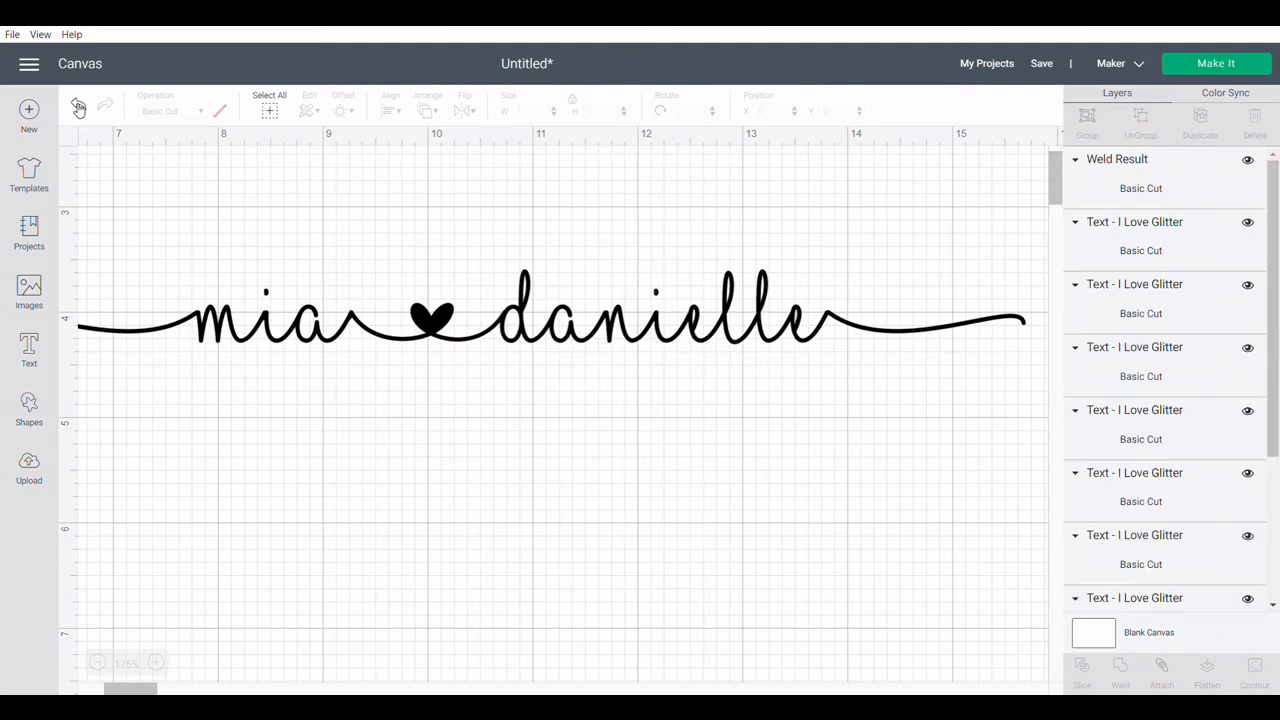
# Move the second name's last four letters and the closing swash together slightly away from the "i" to reduce their overlap
pyautogui.moveTo(906, 382); pyautogui.dragTo(697, 256)
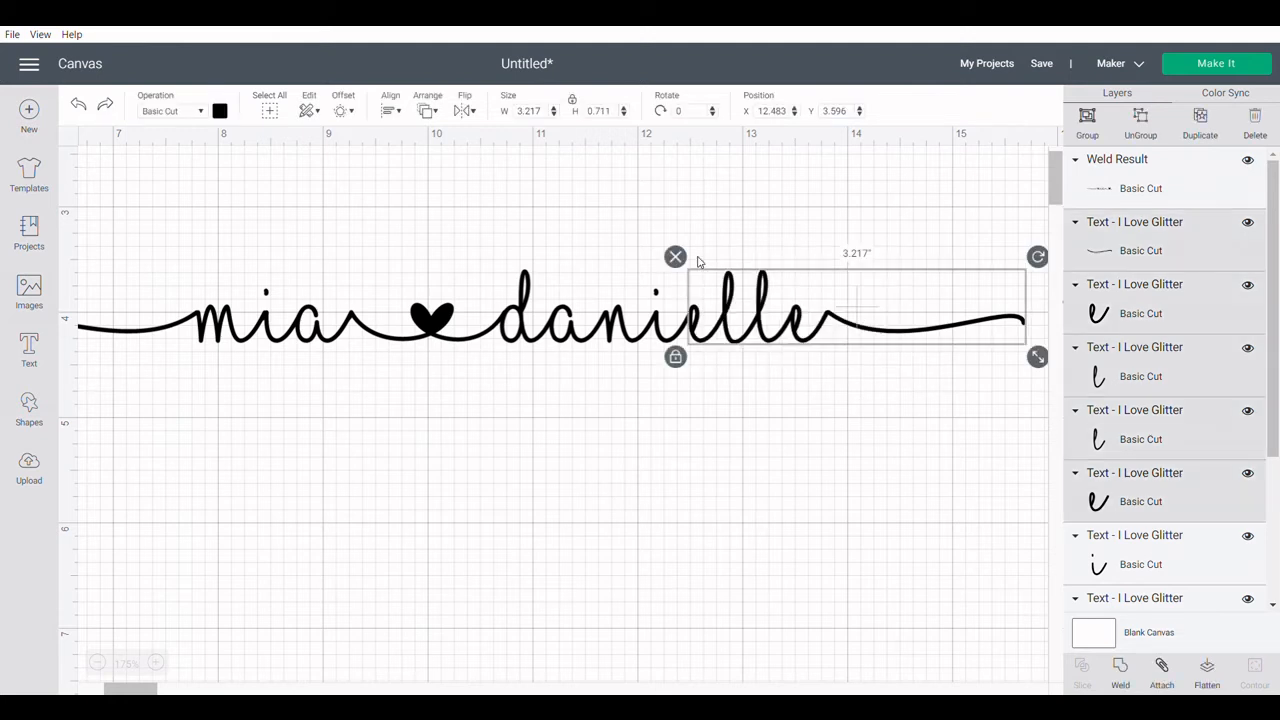
pyautogui.click(155, 665)
pyautogui.click(155, 665)
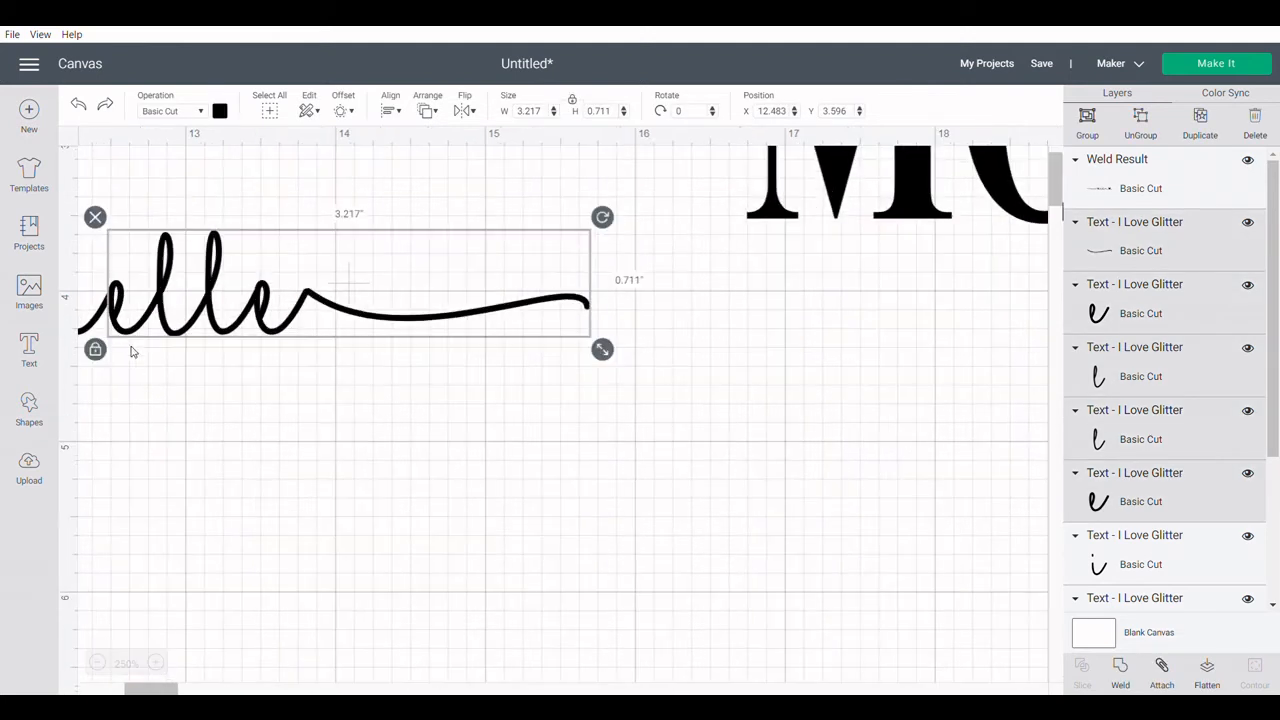
pyautogui.moveTo(122, 333); pyautogui.dragTo(120, 335)
pyautogui.click(151, 411)
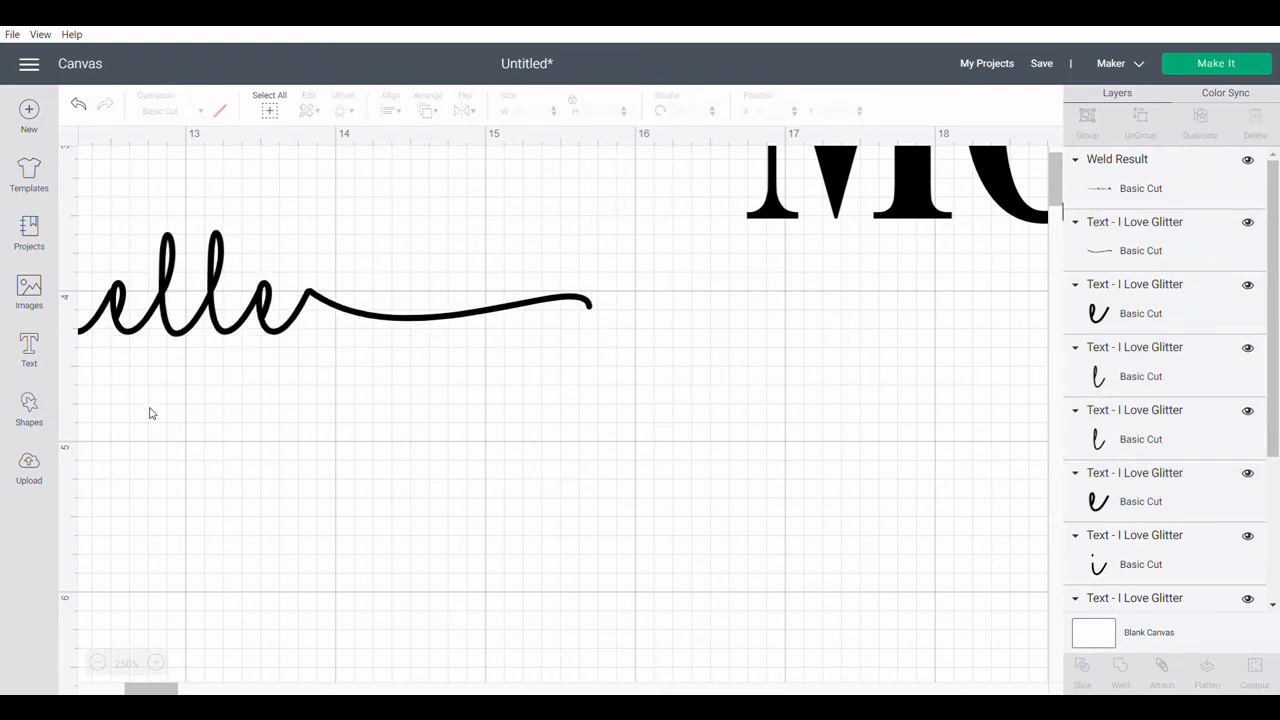
# Shift the final "e" to X about 13.5 and the closing swash to X about 13.83
pyautogui.click(273, 331)
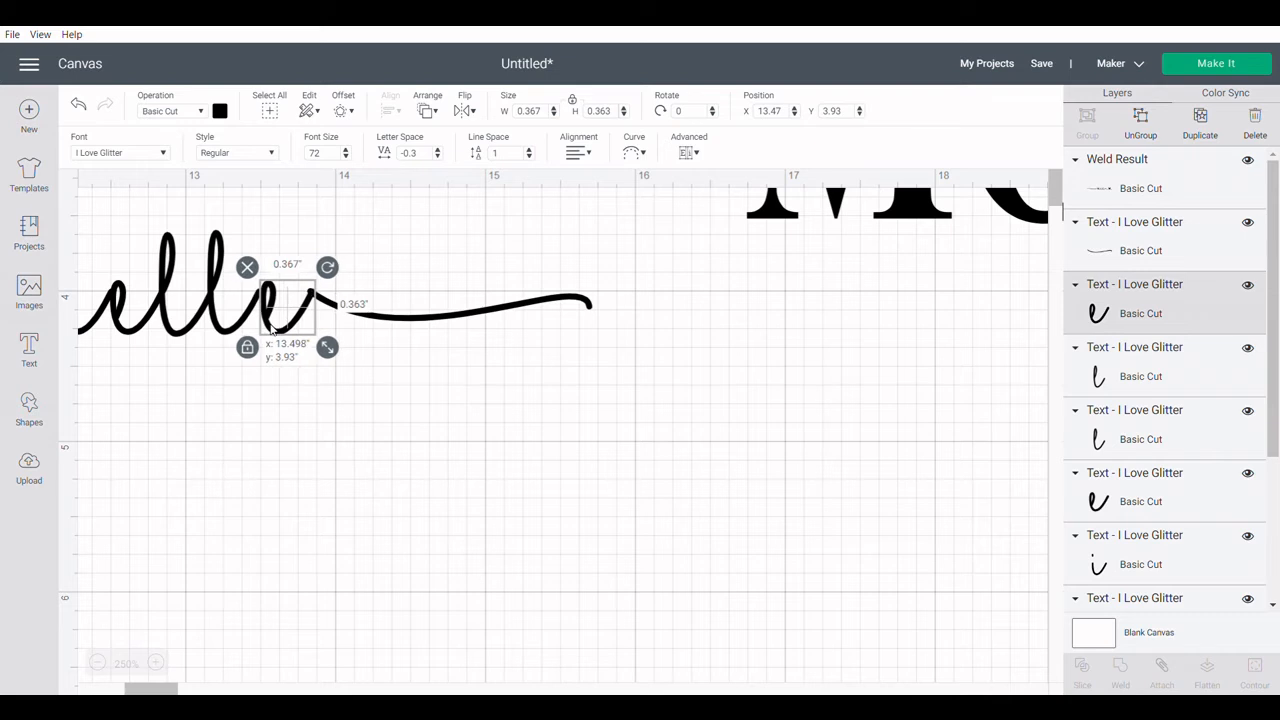
pyautogui.click(384, 369)
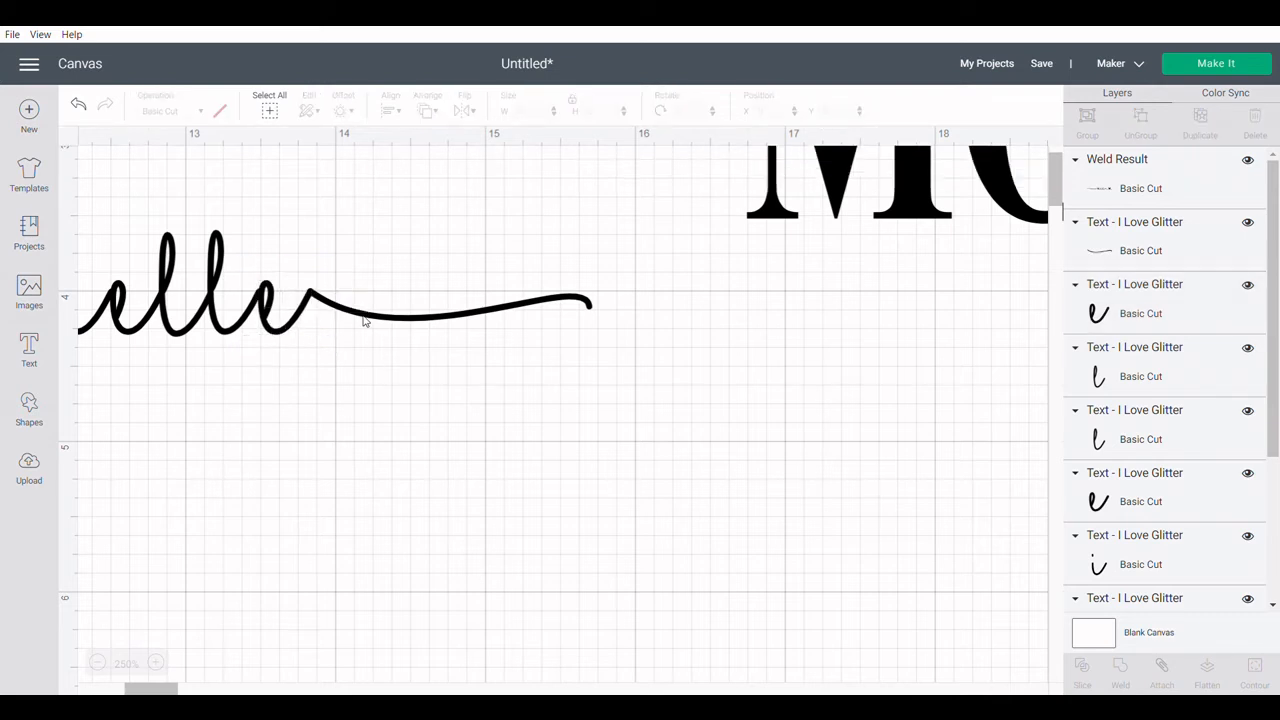
pyautogui.click(365, 320)
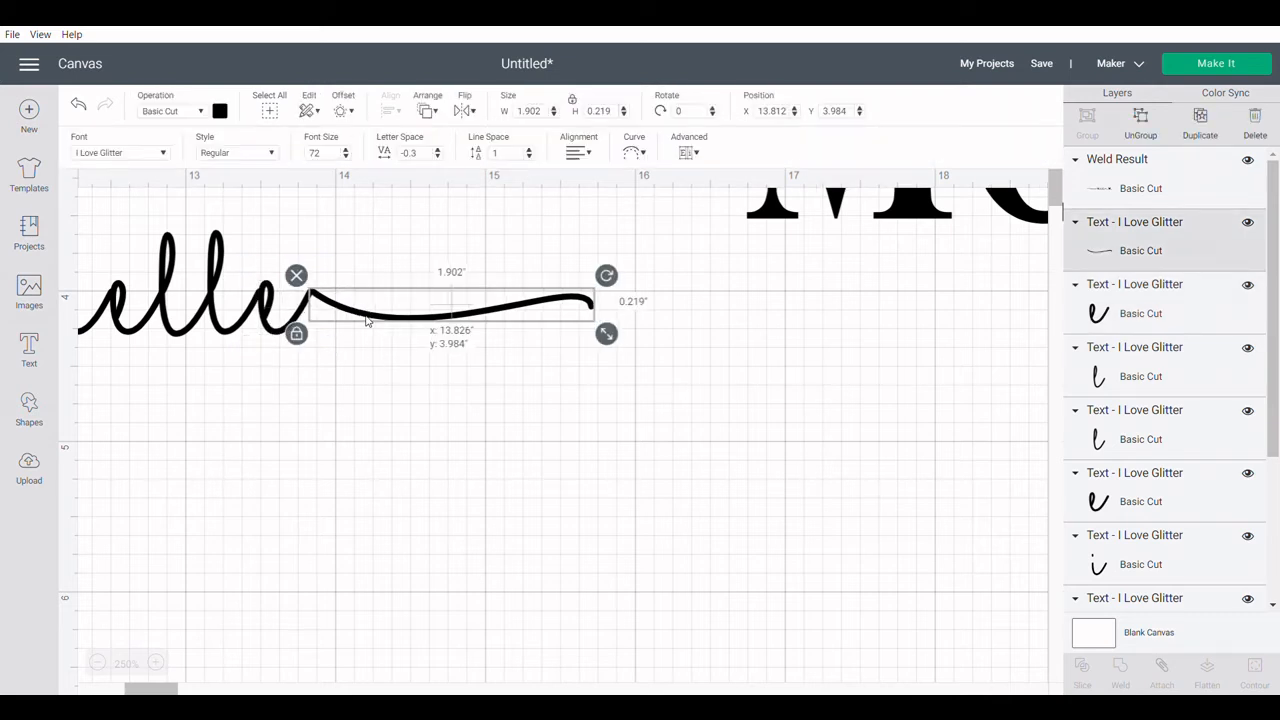
pyautogui.click(361, 438)
# Weld the second name's last five letters with the closing swash, and weld the result with all remaining script pieces into one shape
pyautogui.moveTo(512, 449); pyautogui.dragTo(98, 228)
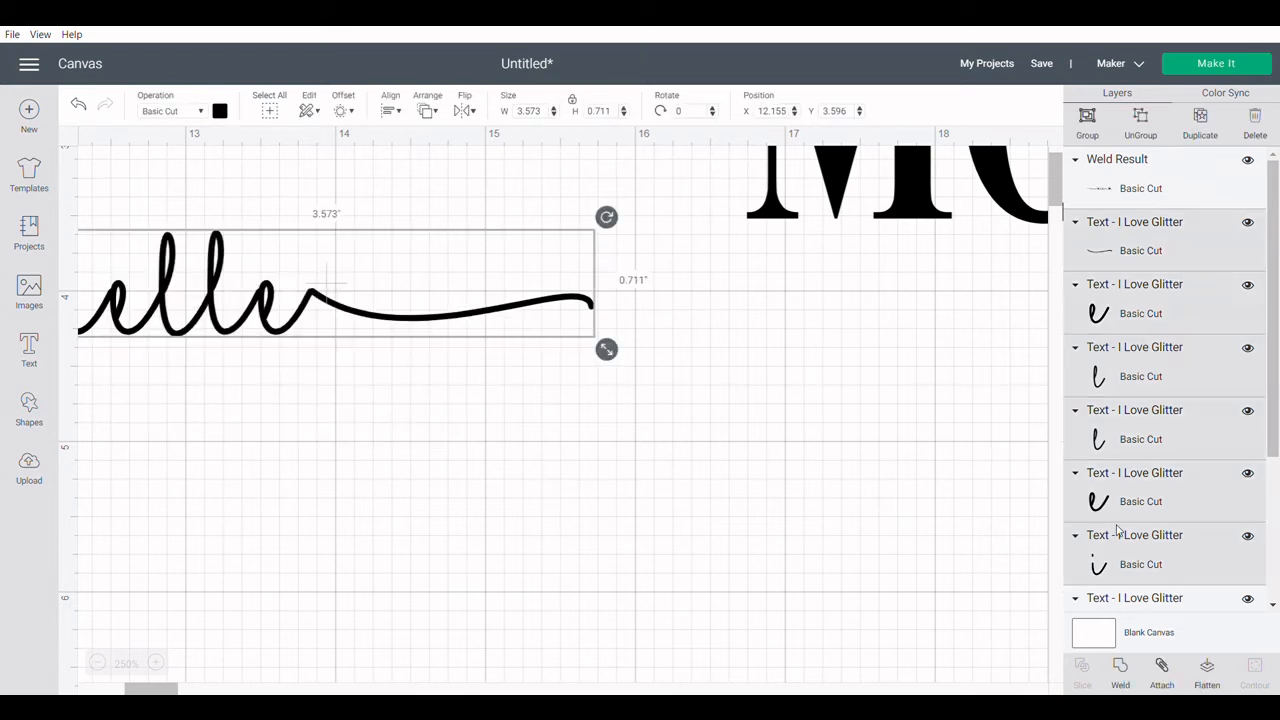
pyautogui.click(1122, 672)
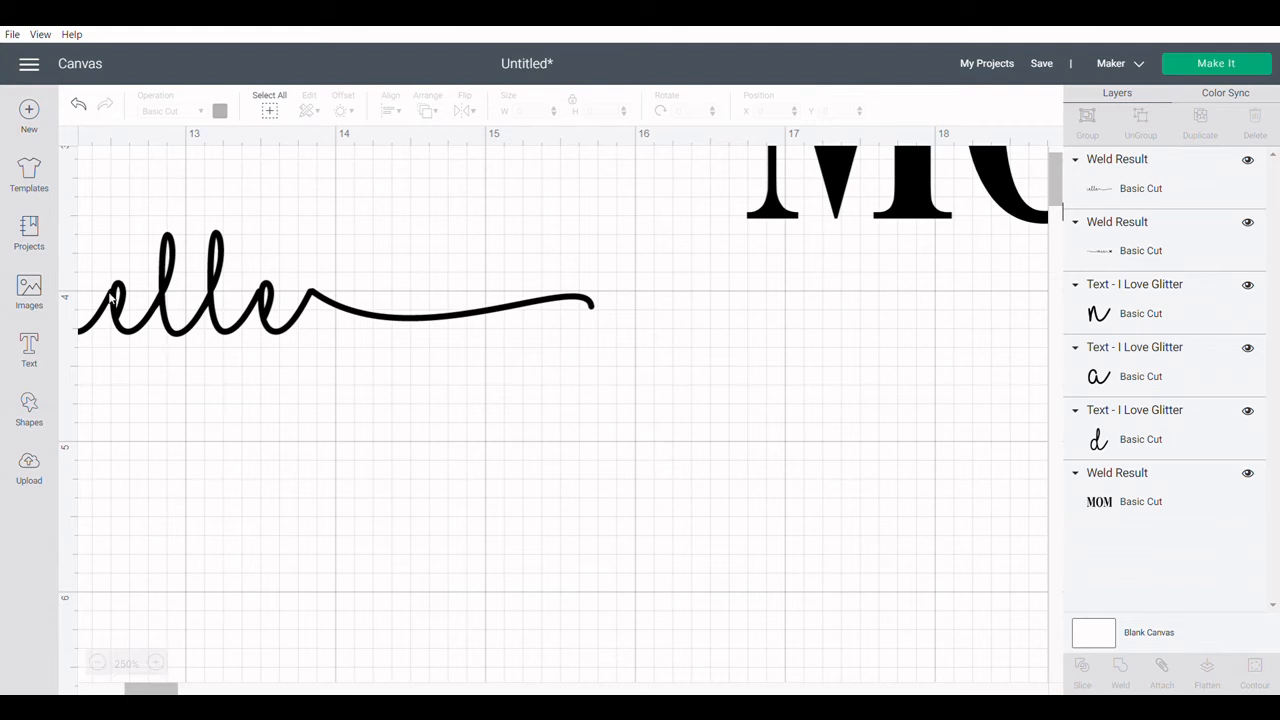
pyautogui.click(97, 662)
pyautogui.click(97, 662)
pyautogui.click(97, 662)
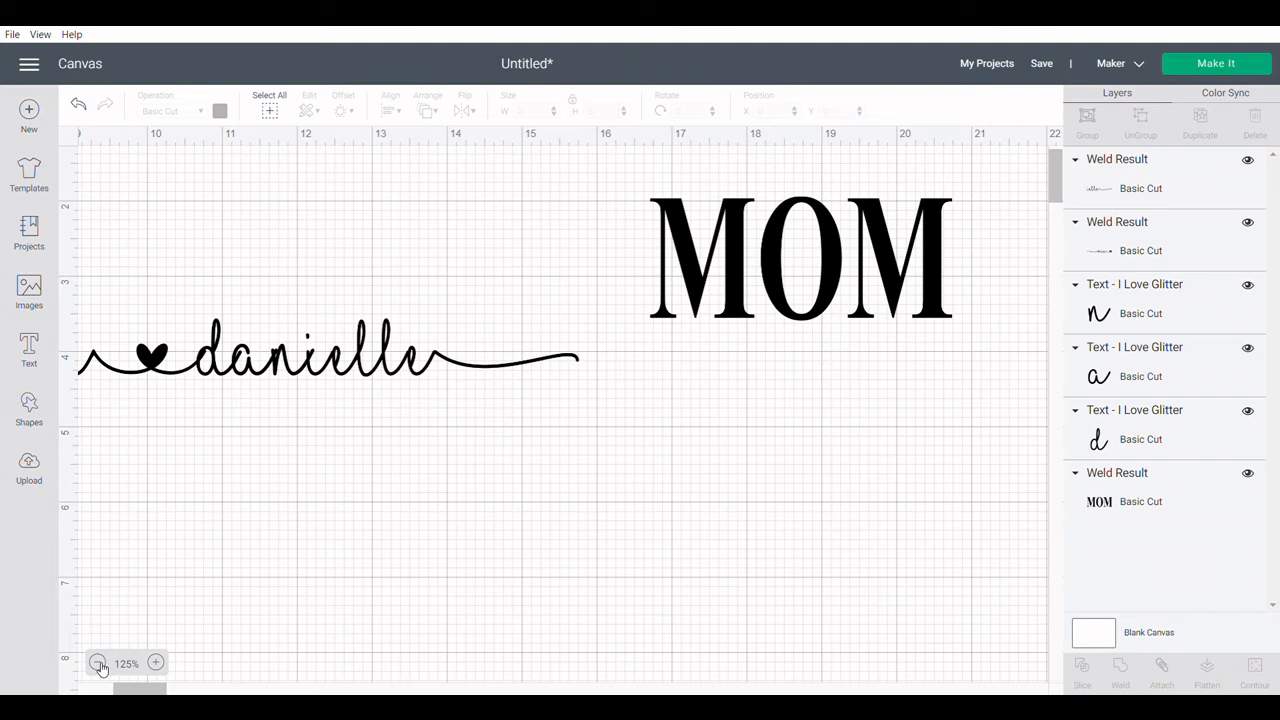
pyautogui.click(98, 662)
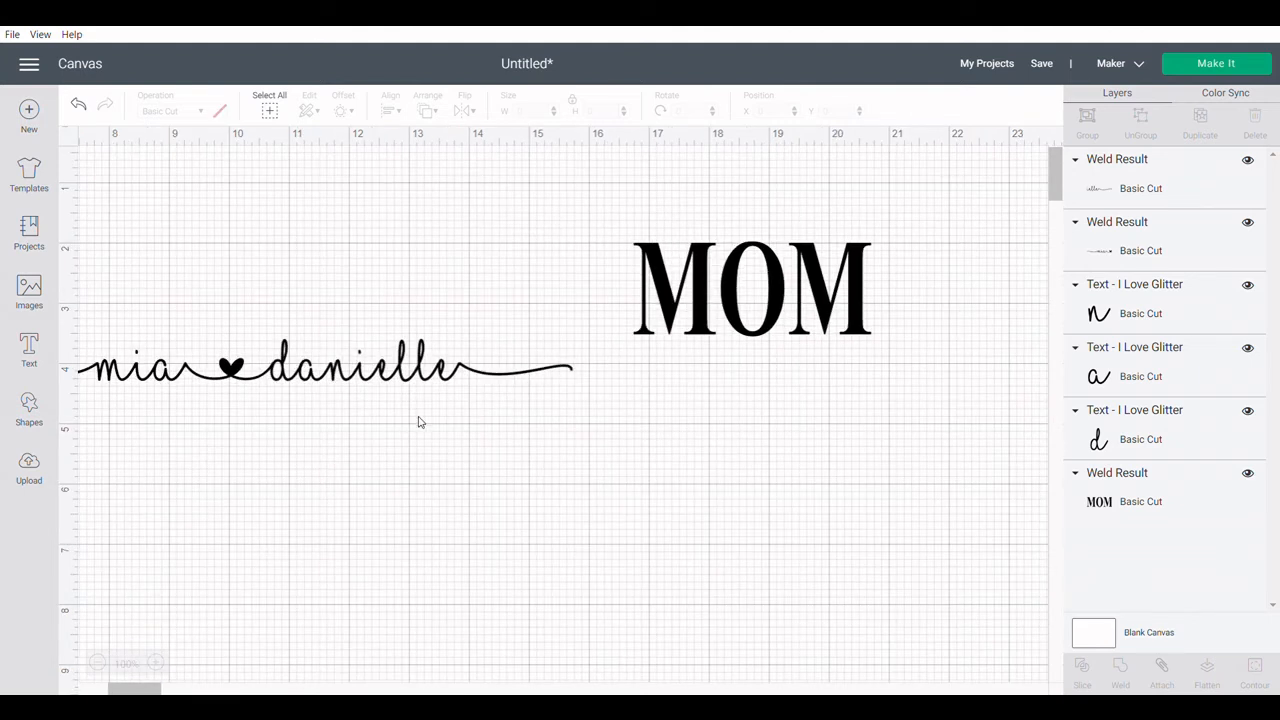
pyautogui.moveTo(222, 375)
pyautogui.mouseDown()
pyautogui.moveTo(253, 367)
pyautogui.moveTo(508, 492)
pyautogui.moveTo(120, 368)
pyautogui.moveTo(220, 376)
pyautogui.mouseUp()
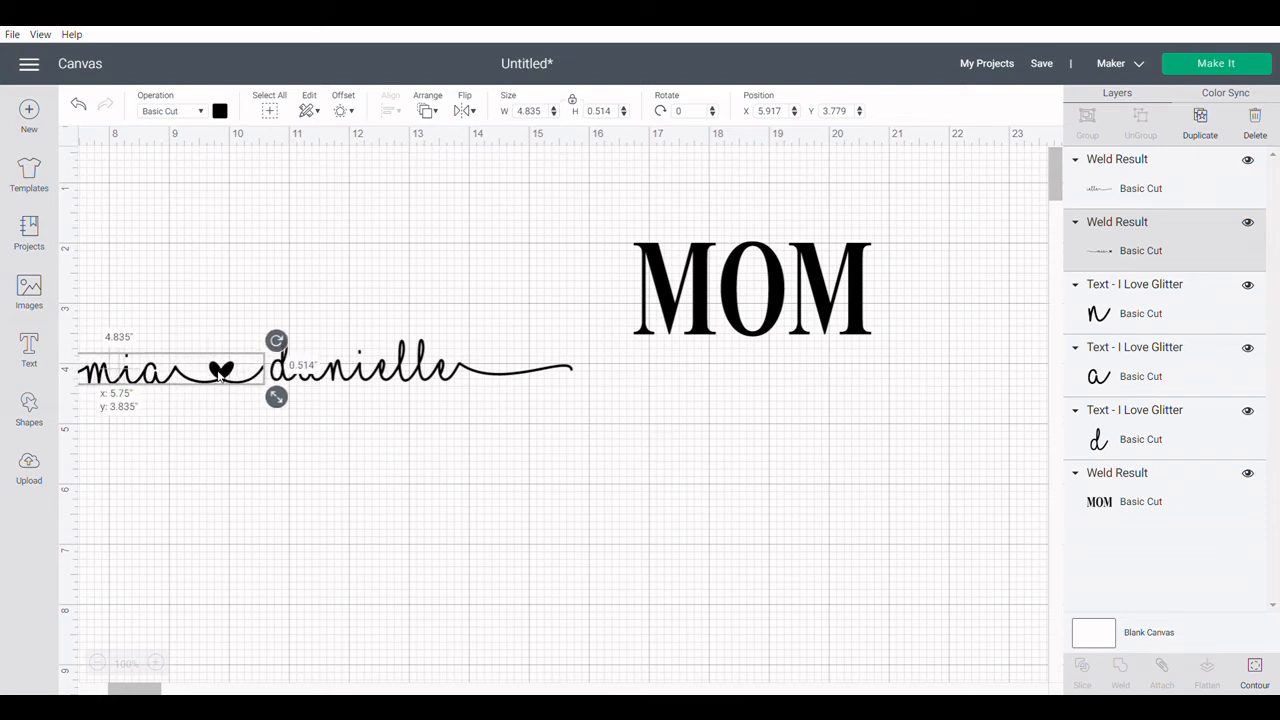
pyautogui.click(80, 104)
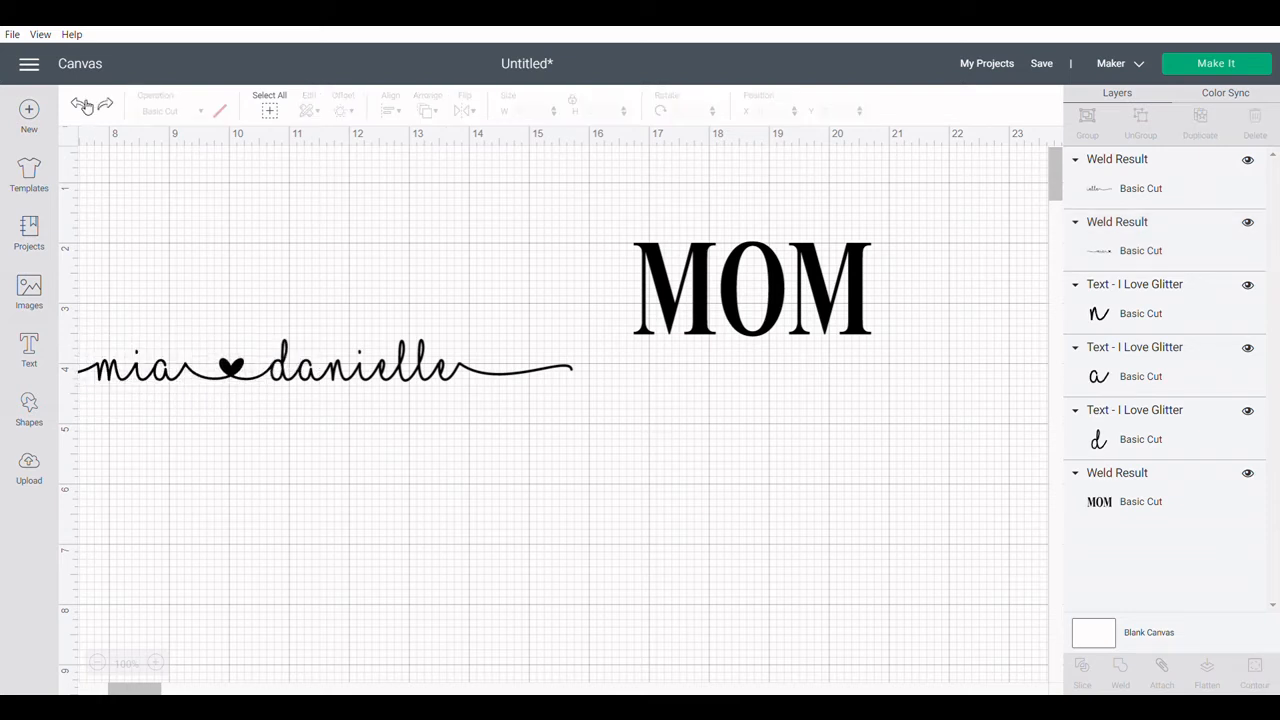
pyautogui.moveTo(488, 473); pyautogui.dragTo(88, 268)
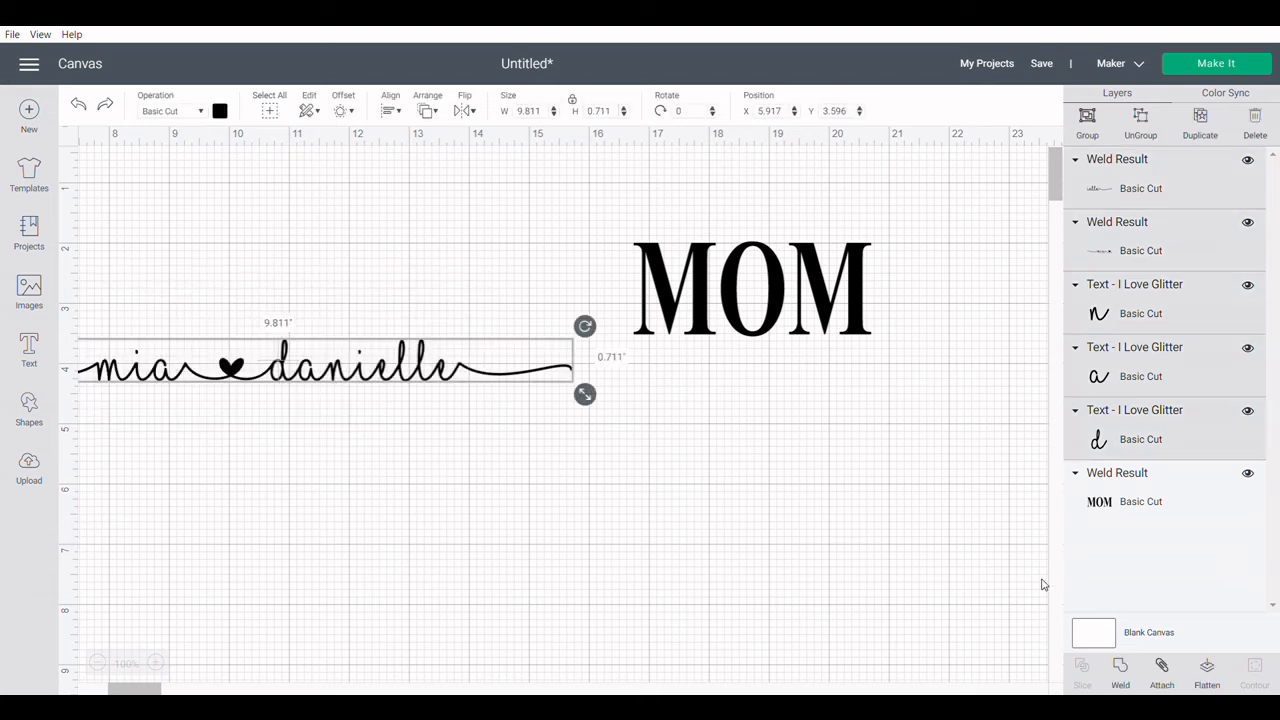
pyautogui.click(1125, 667)
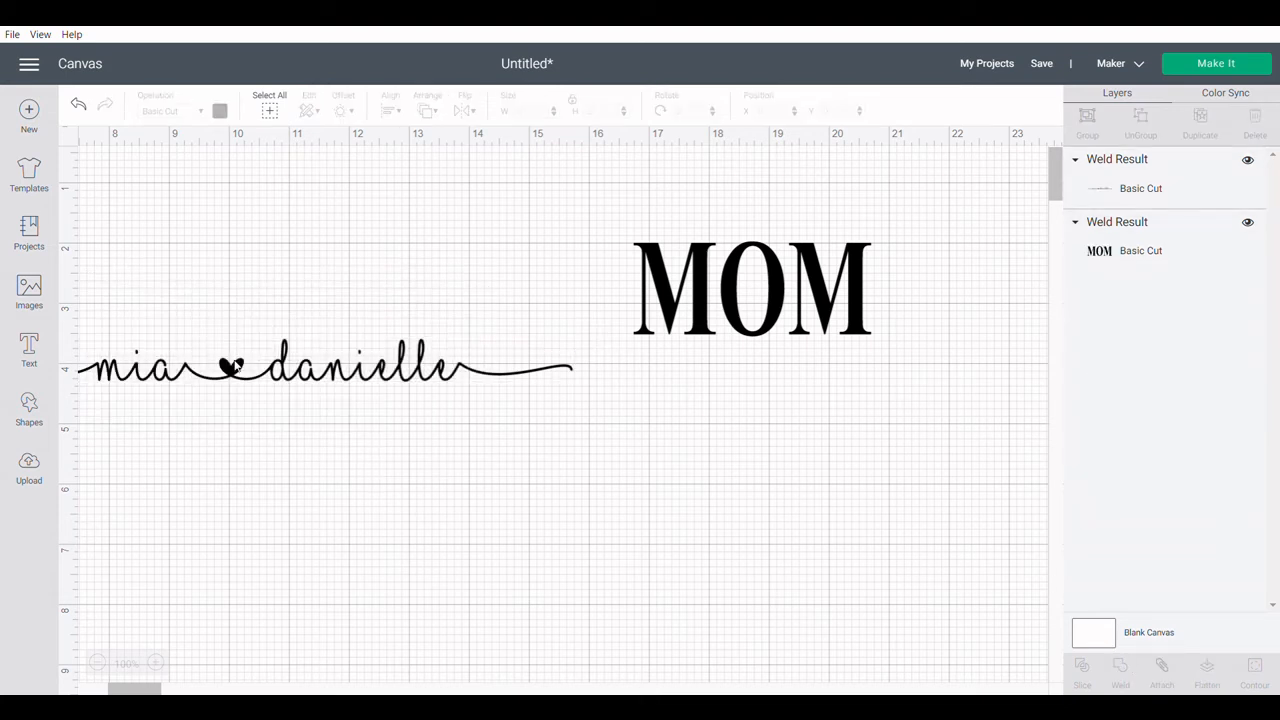
# Move the welded script to X about 9.47, Y about 5.05 and give it a 0.1 in offset with rounded corners
pyautogui.moveTo(236, 368); pyautogui.dragTo(447, 451)
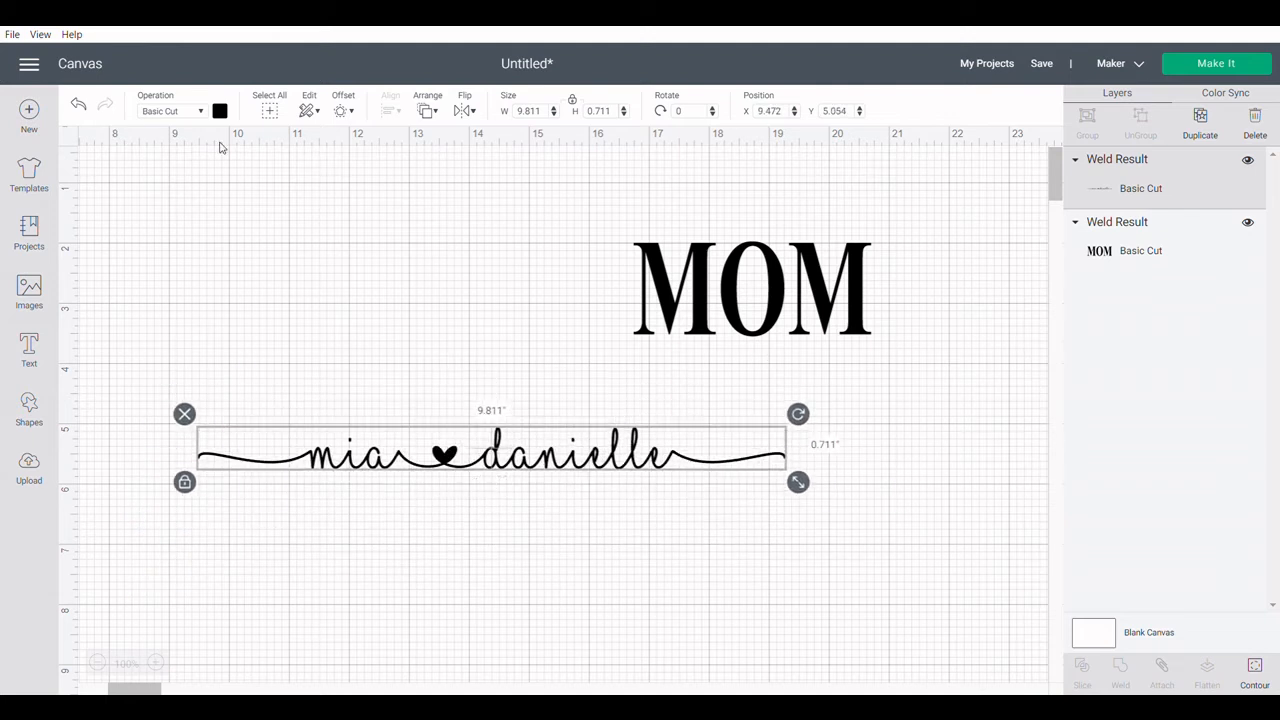
pyautogui.click(345, 111)
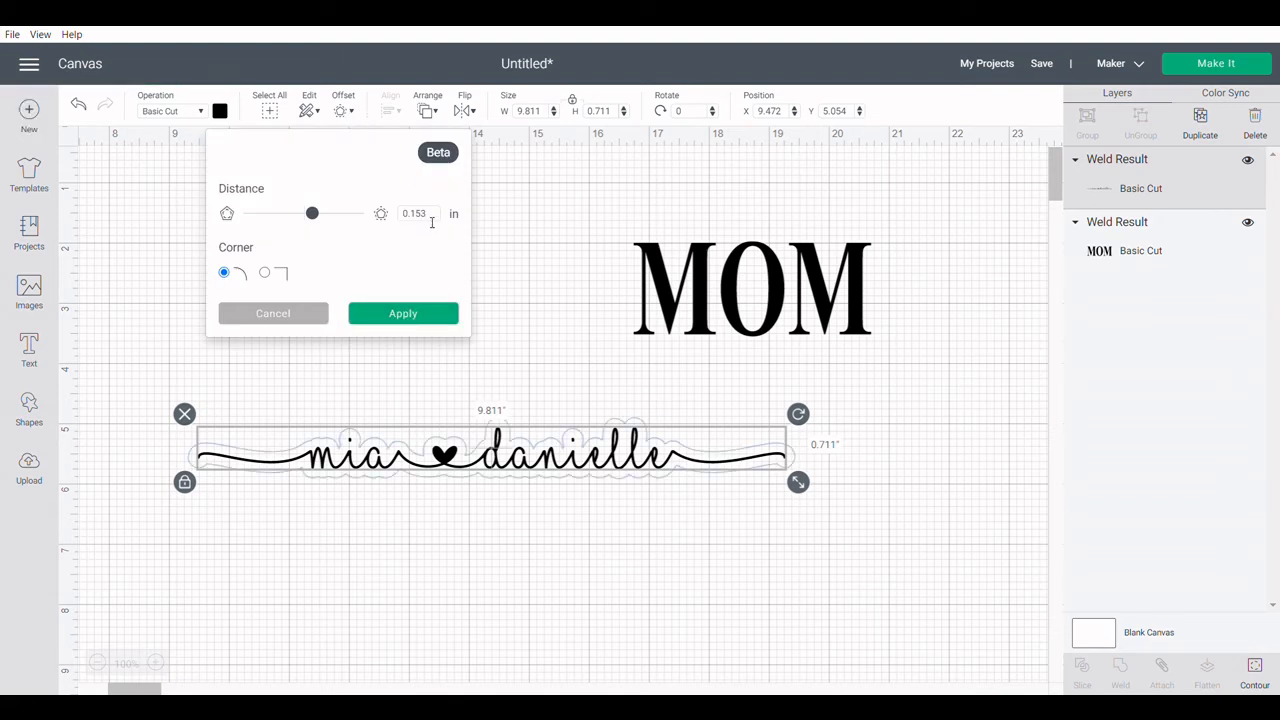
pyautogui.moveTo(434, 217); pyautogui.dragTo(420, 222)
pyautogui.press('BackSpace')
pyautogui.click(262, 277)
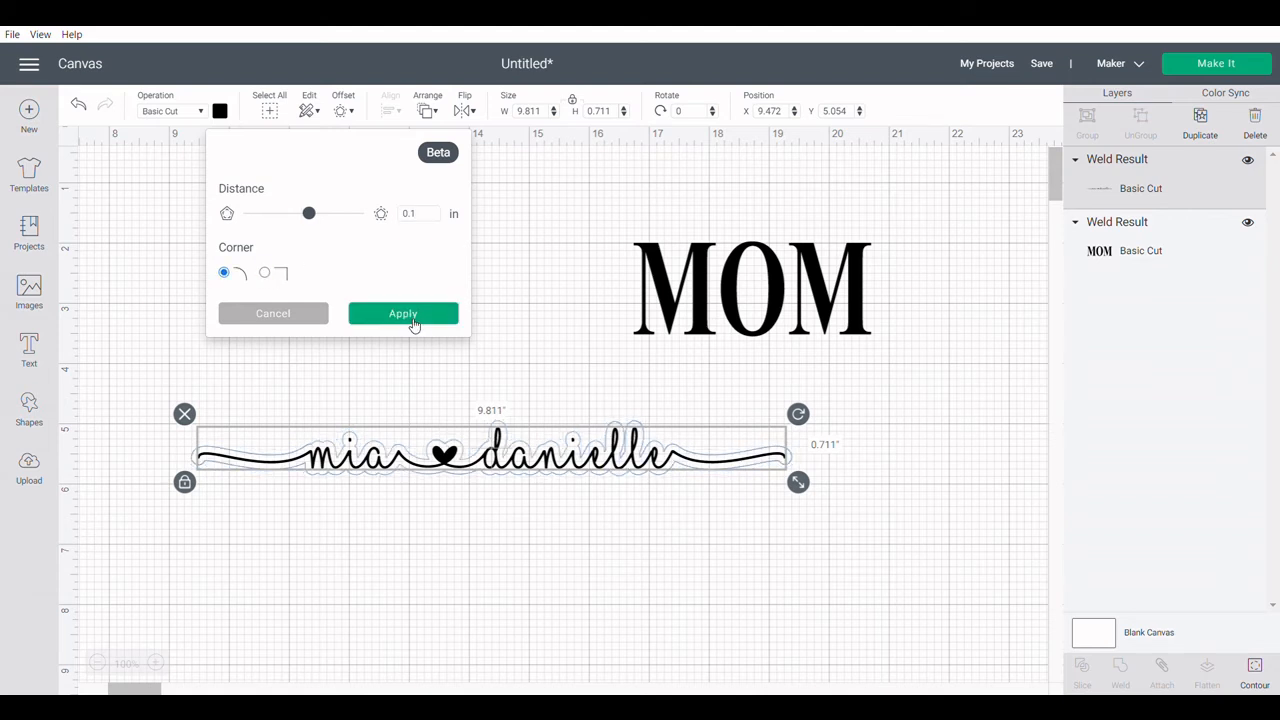
pyautogui.click(414, 323)
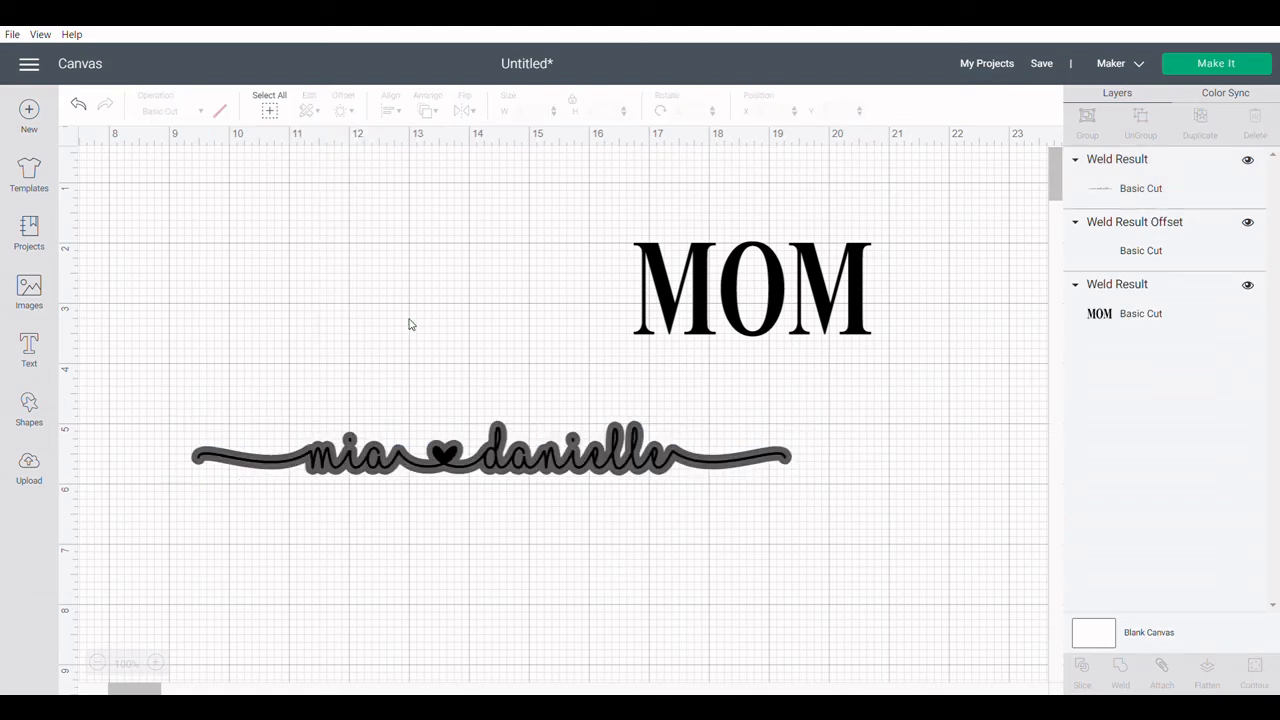
# Enlarge the word MOM to about 10.3 by 4.1 in and place it behind the script
pyautogui.click(720, 289)
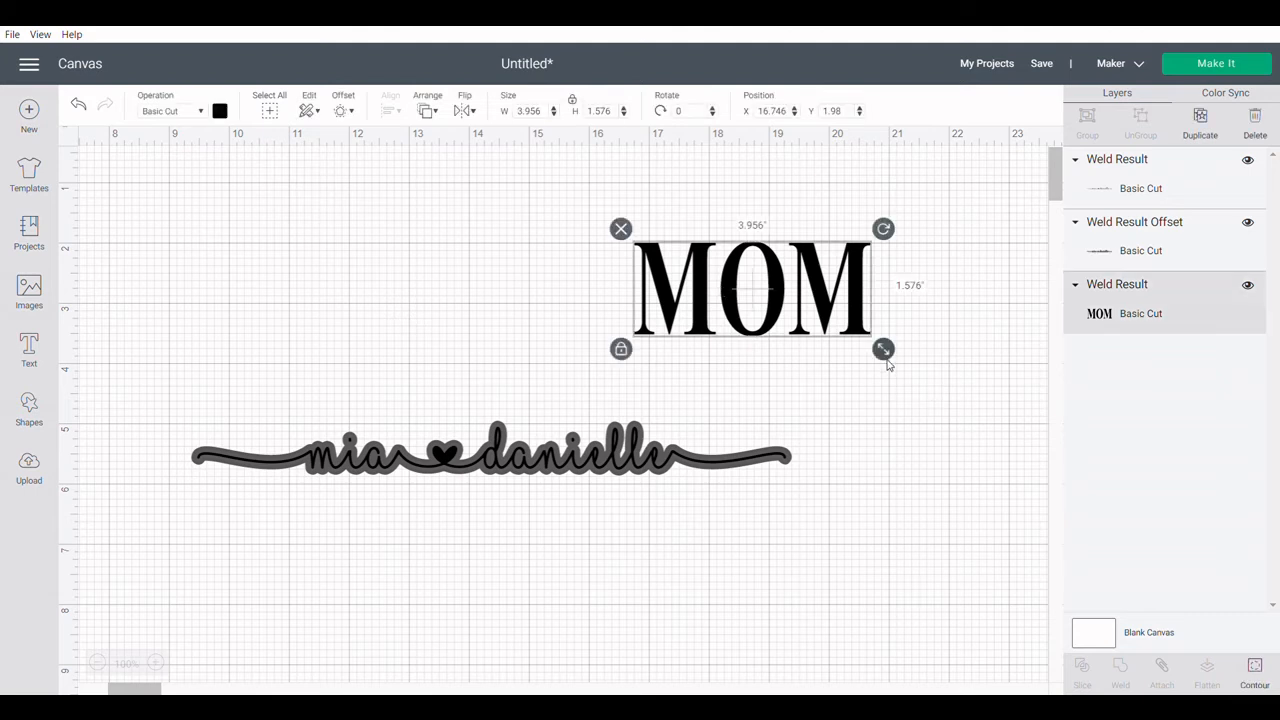
pyautogui.moveTo(883, 349); pyautogui.dragTo(500, 430)
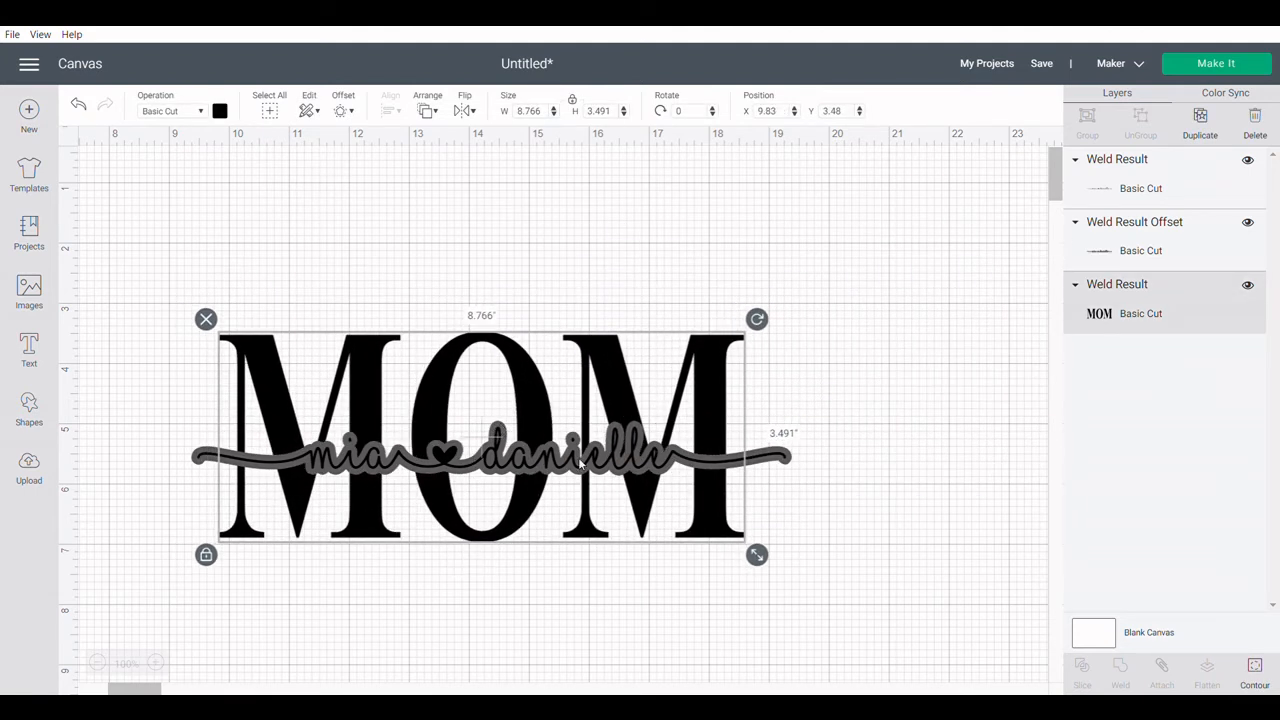
pyautogui.moveTo(759, 560); pyautogui.dragTo(731, 557)
pyautogui.click(863, 489)
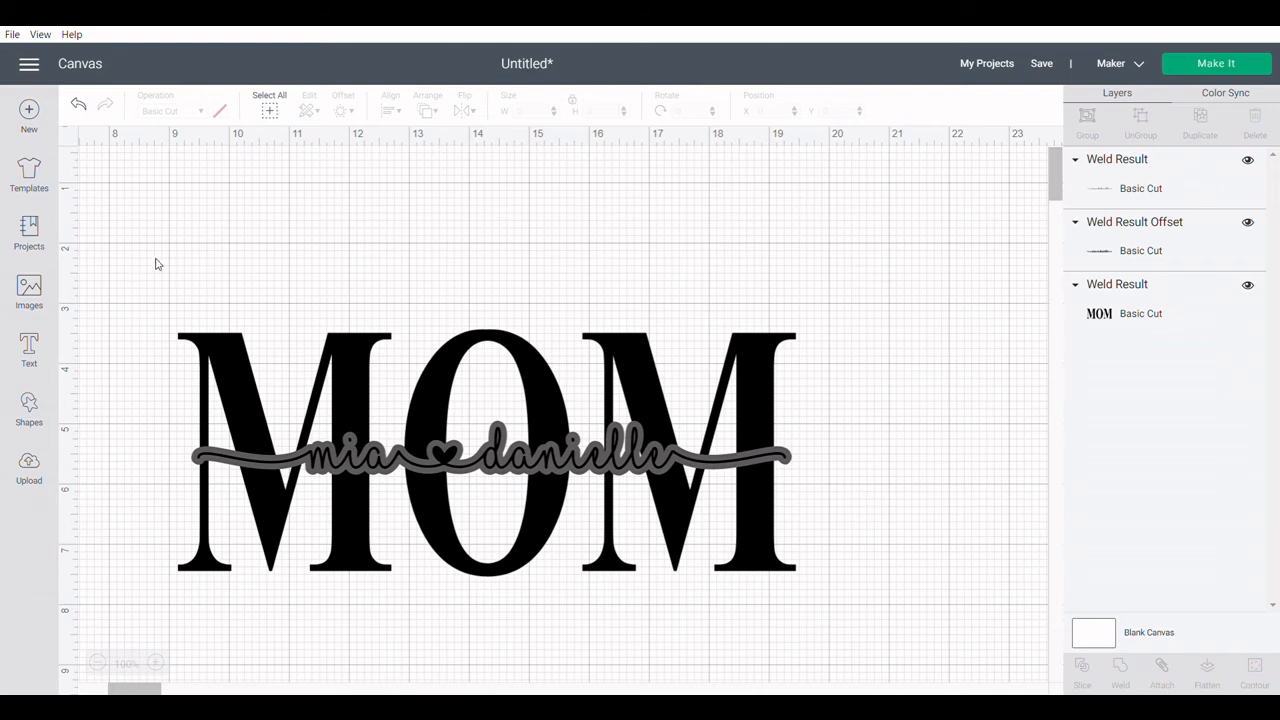
# Center the script, its offset and the word MOM horizontally on each other
pyautogui.moveTo(150, 255); pyautogui.dragTo(728, 625)
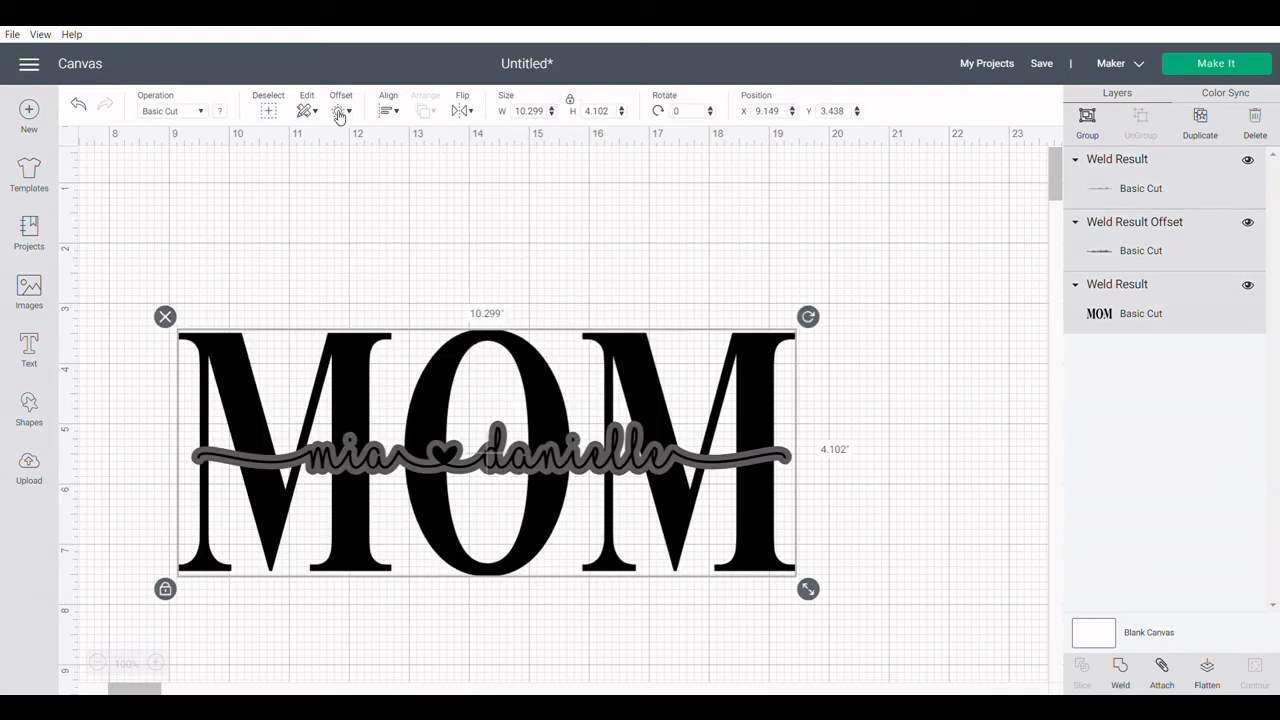
pyautogui.click(387, 111)
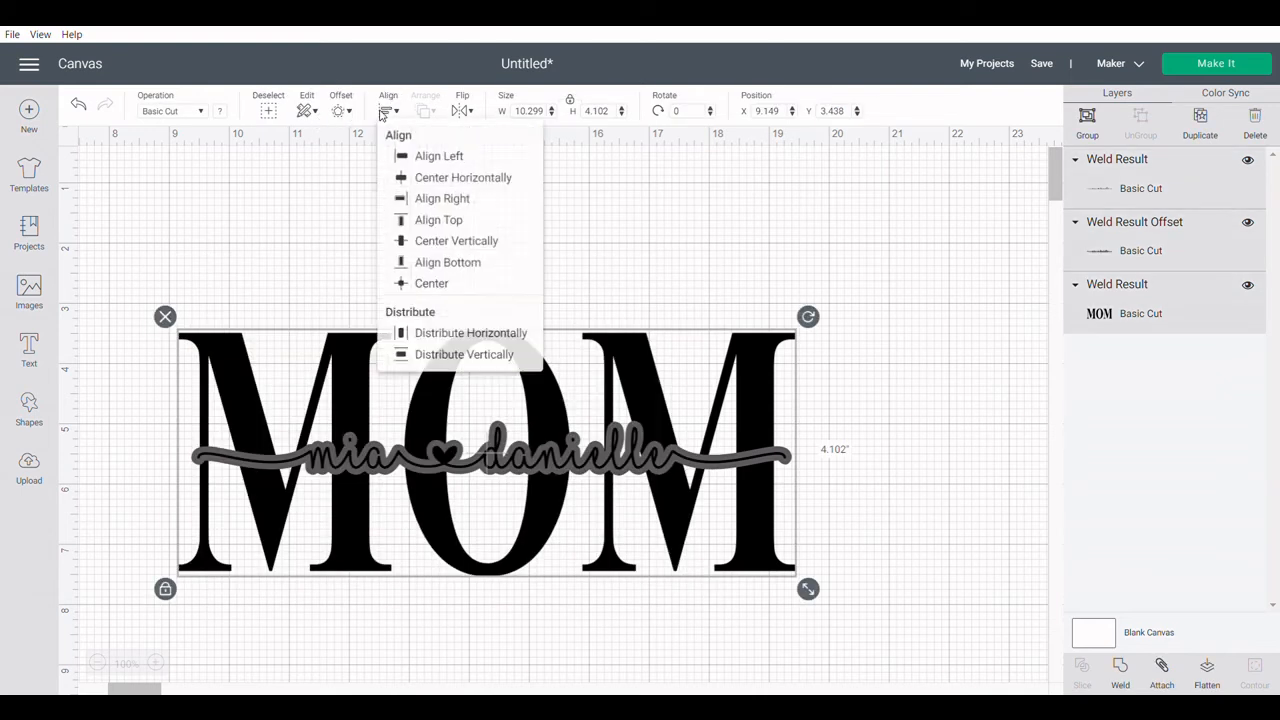
pyautogui.click(412, 181)
pyautogui.click(980, 362)
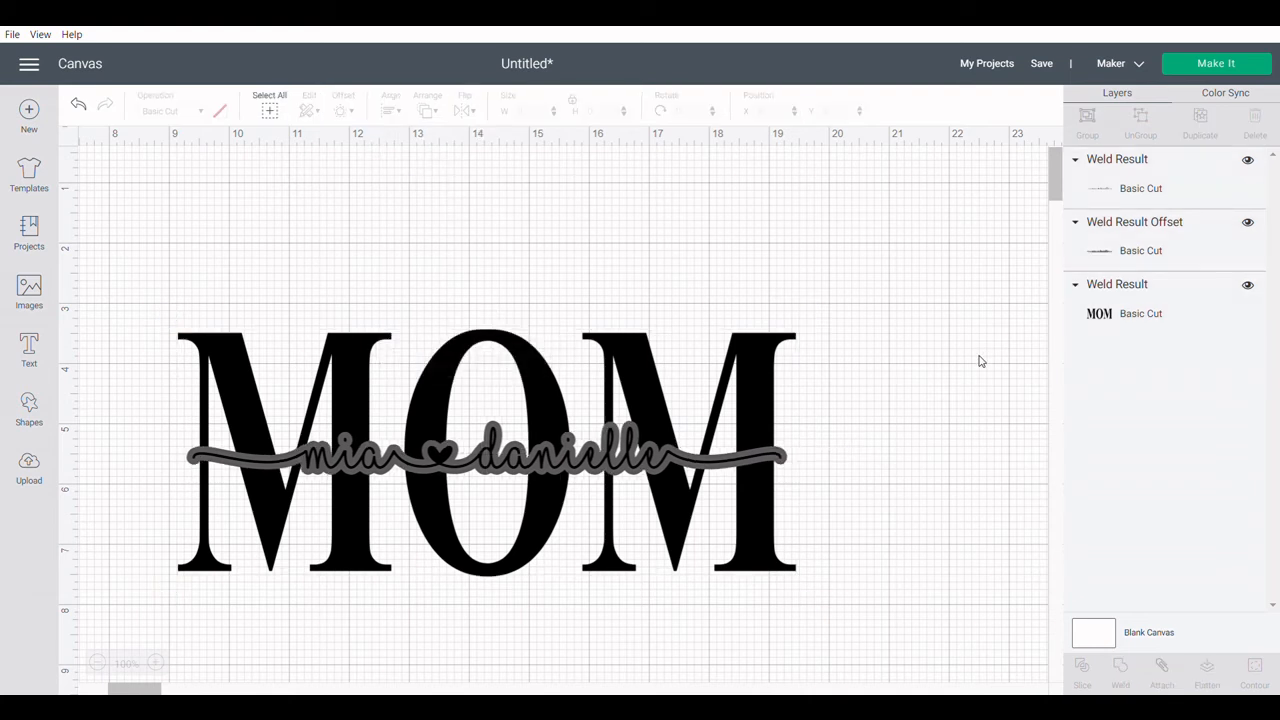
# Slice the script's offset out of the word MOM
pyautogui.click(1124, 289)
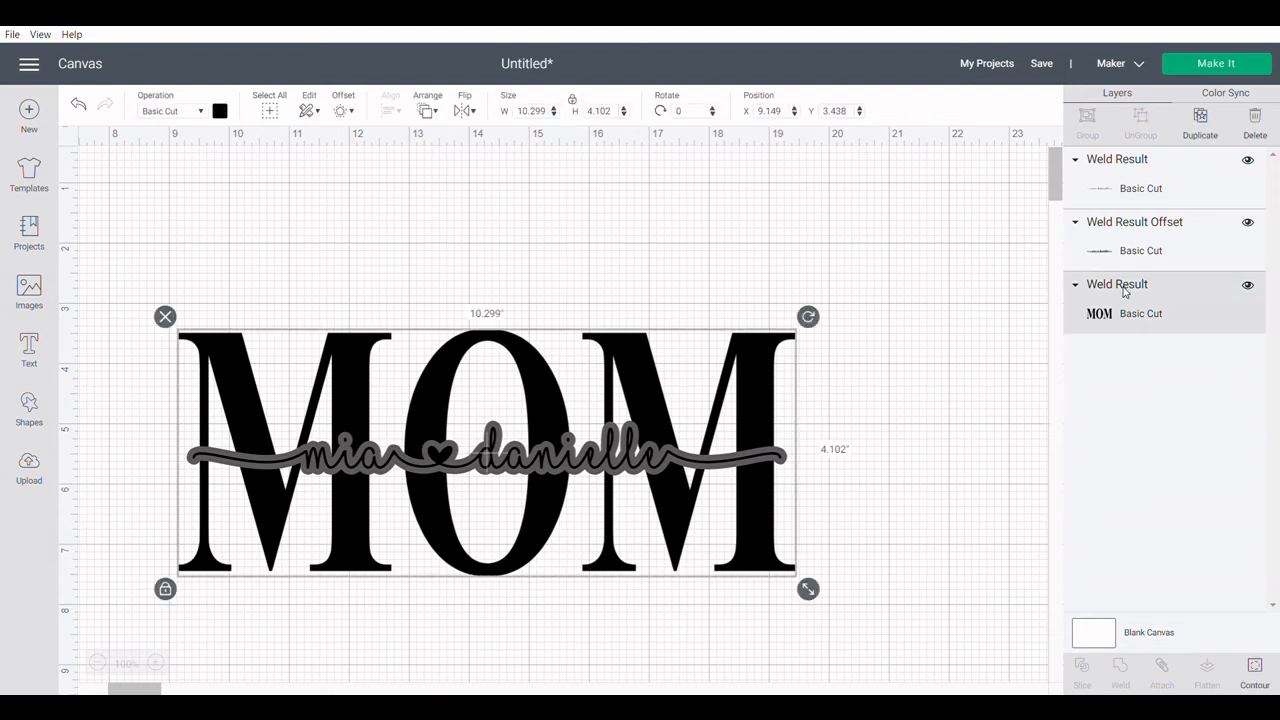
pyautogui.keyDown('shift'); pyautogui.click(1137, 236); pyautogui.keyUp('shift')
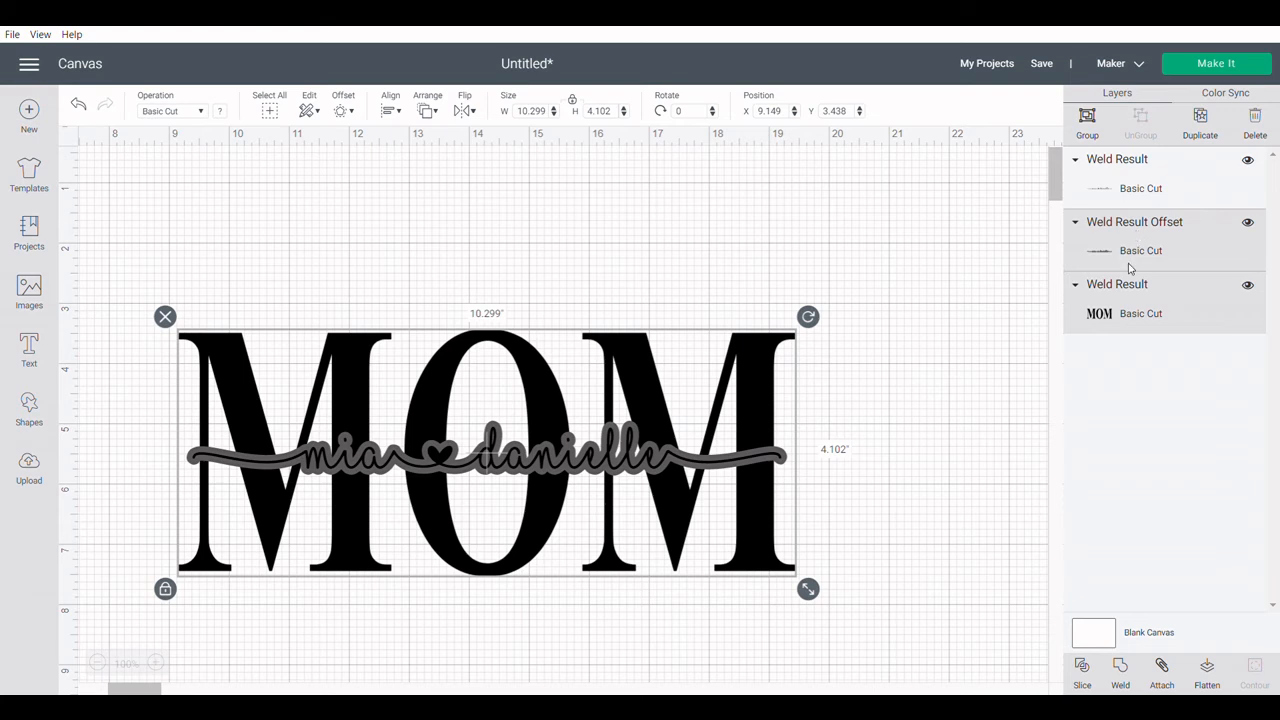
pyautogui.click(1083, 670)
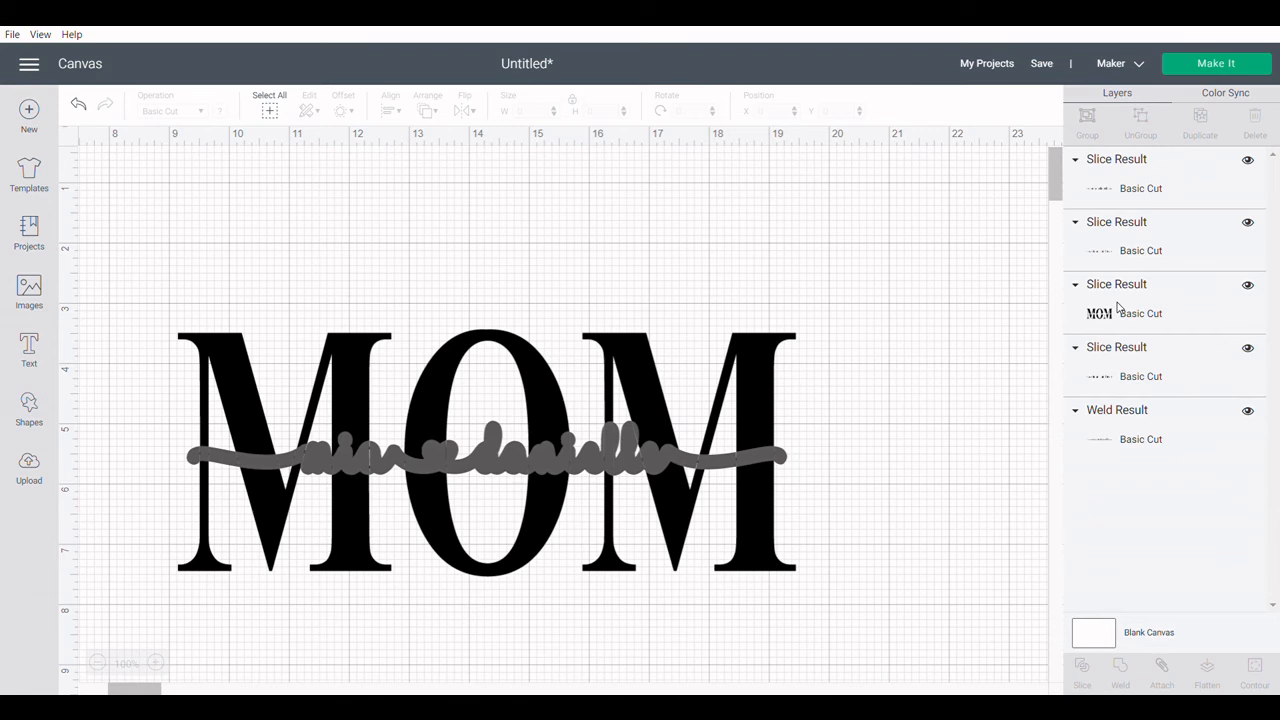
# Bring the welded script in front of all the slice pieces
pyautogui.click(1106, 381)
pyautogui.click(1116, 423)
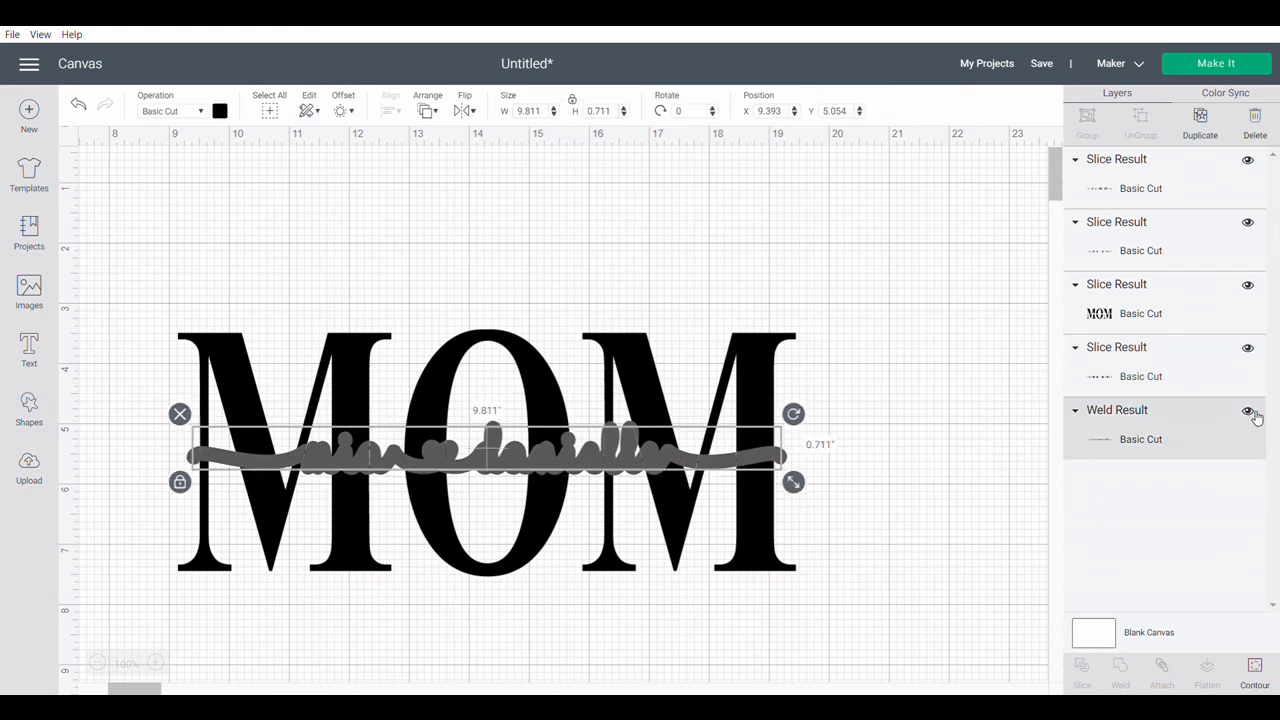
pyautogui.click(428, 112)
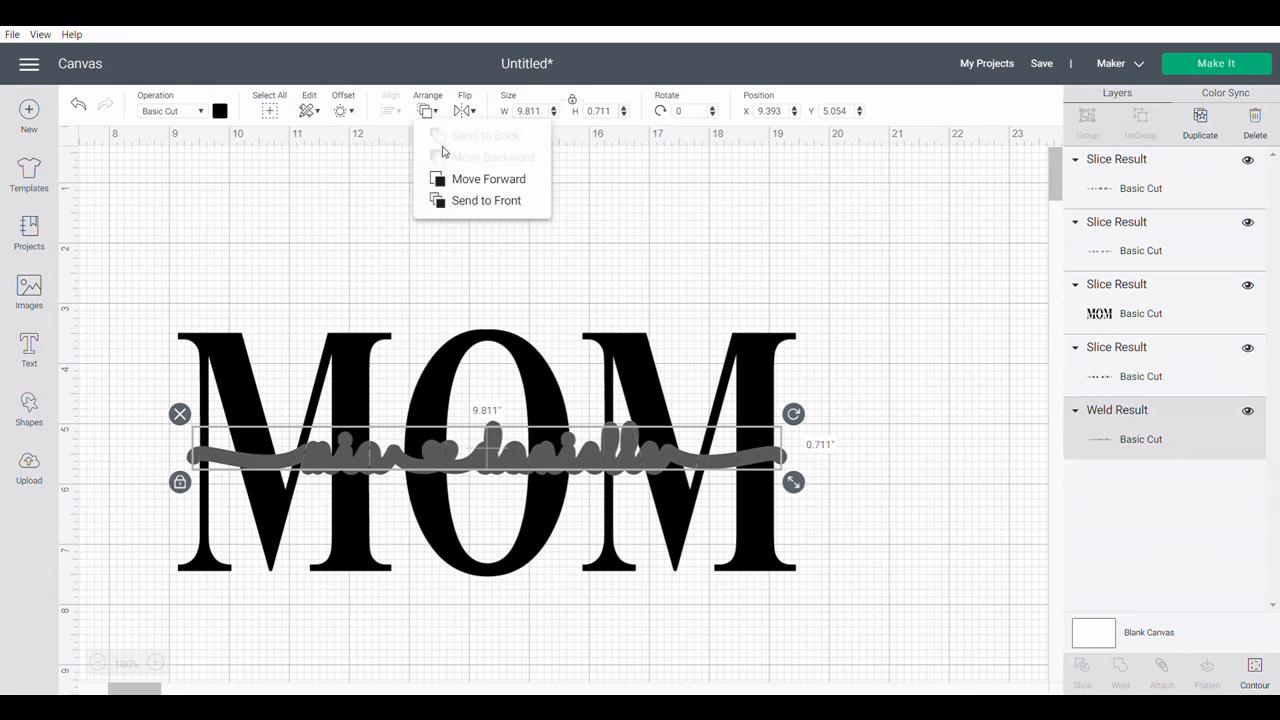
pyautogui.click(450, 202)
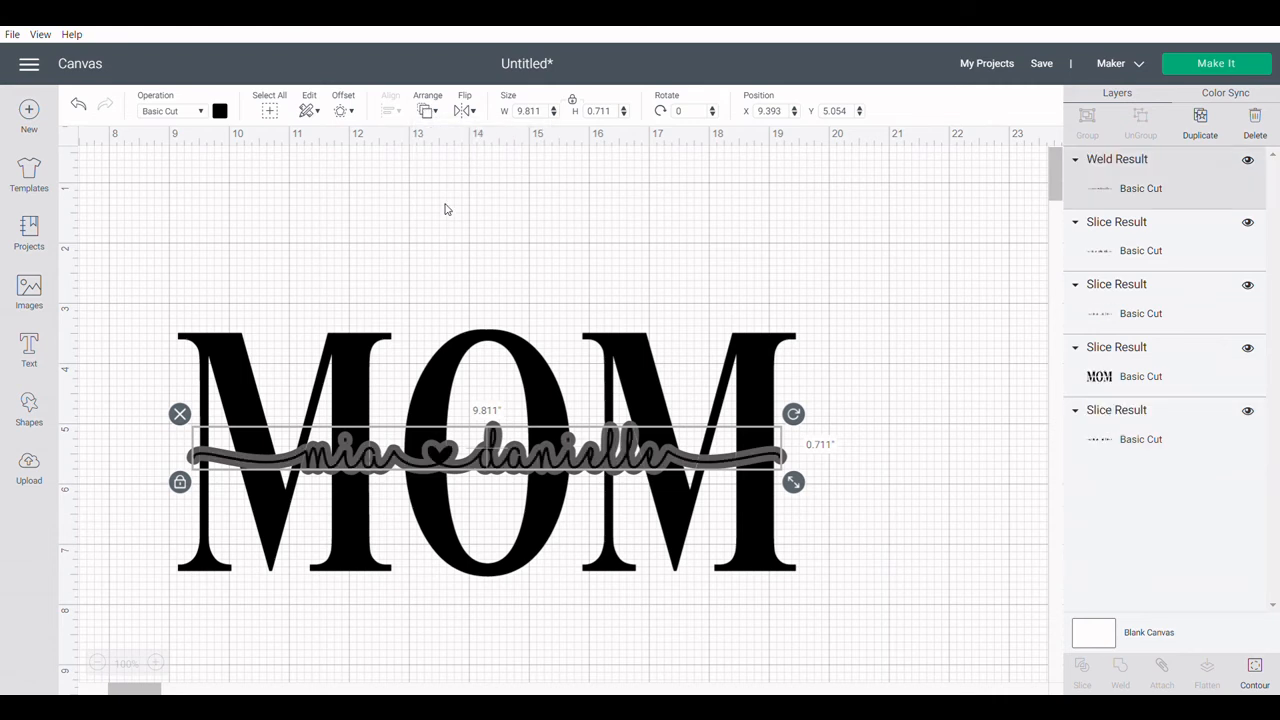
# Delete the three leftover offset slice pieces with the script and the sliced MOM temporarily hidden
pyautogui.click(1248, 411)
pyautogui.click(1249, 349)
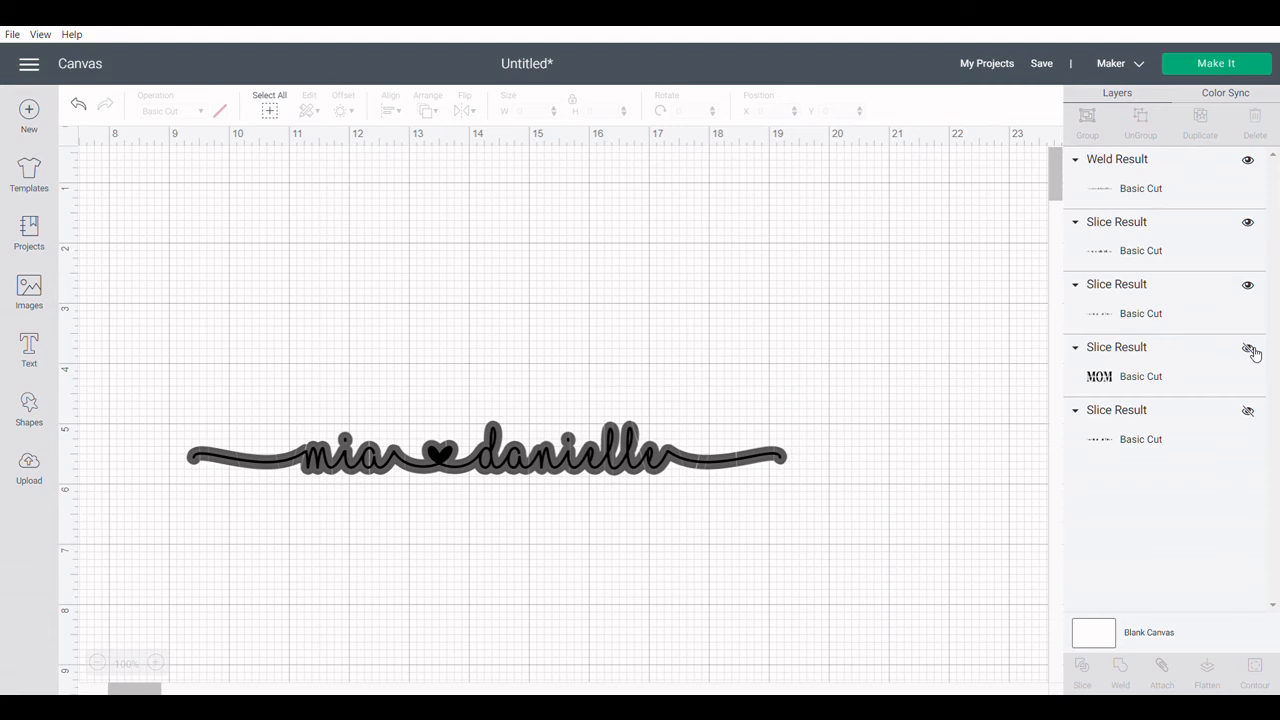
pyautogui.click(1248, 411)
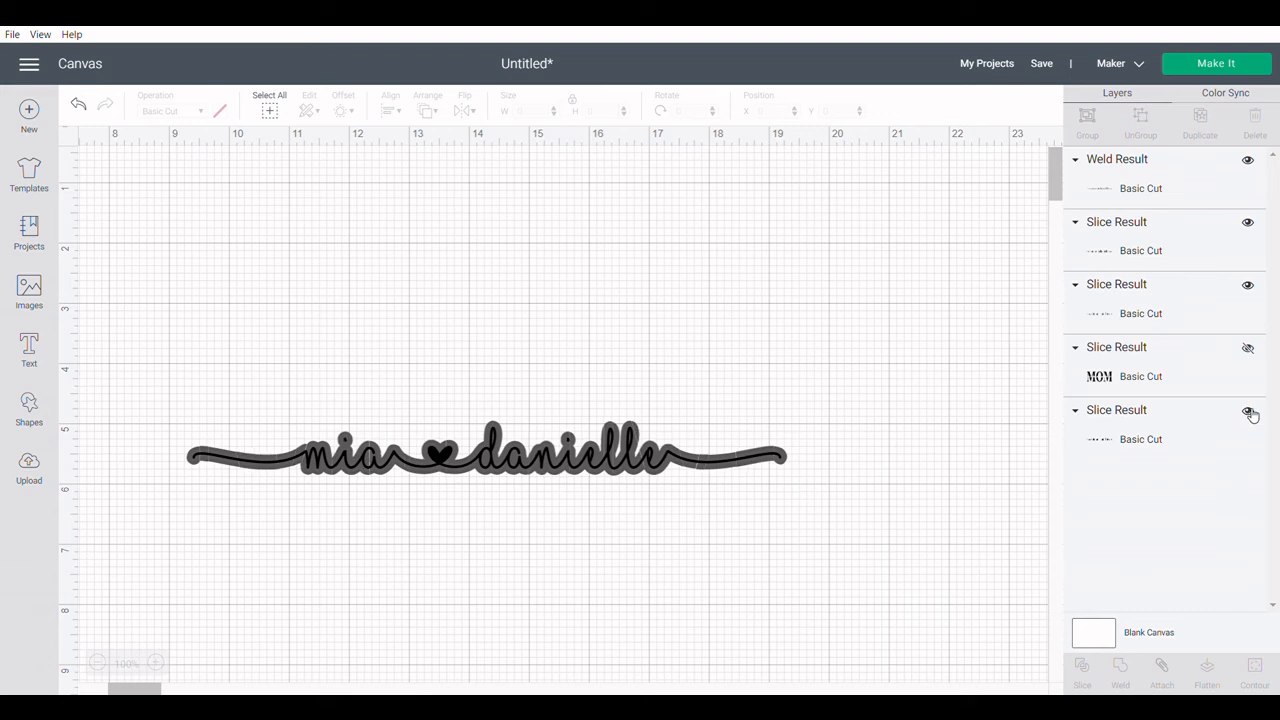
pyautogui.click(1248, 161)
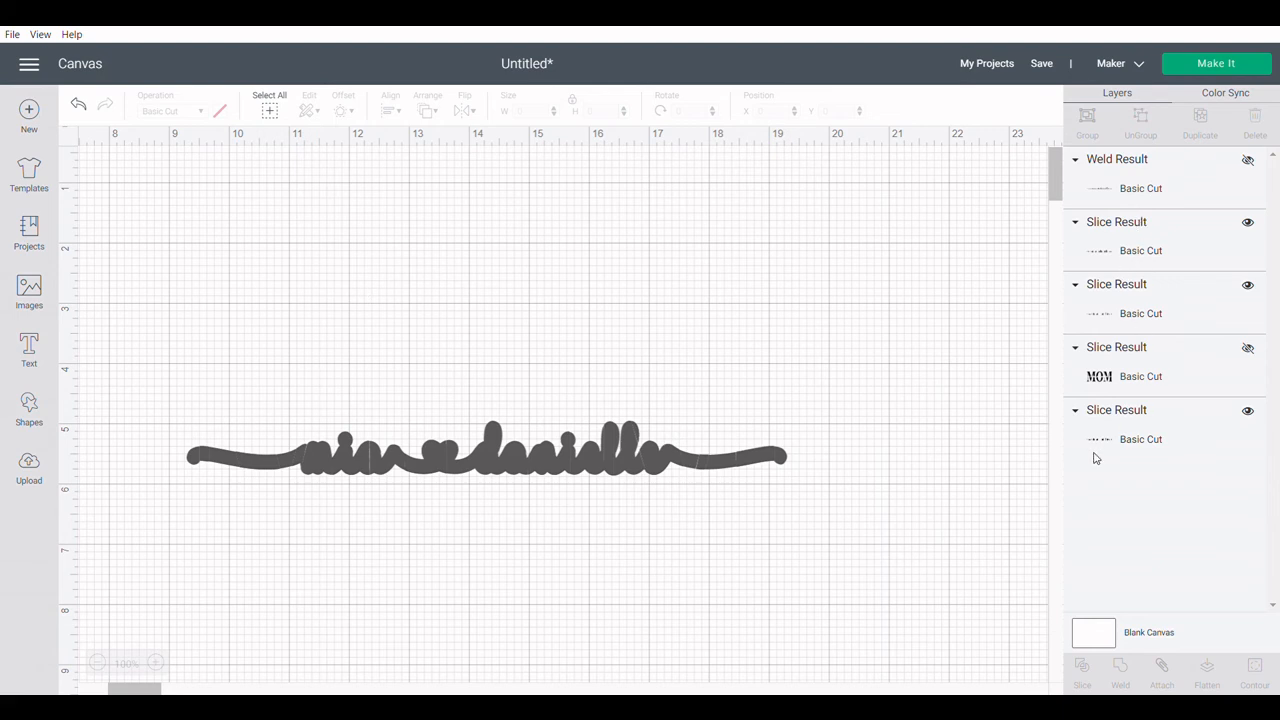
pyautogui.moveTo(196, 388); pyautogui.dragTo(851, 563)
pyautogui.press('Delete')
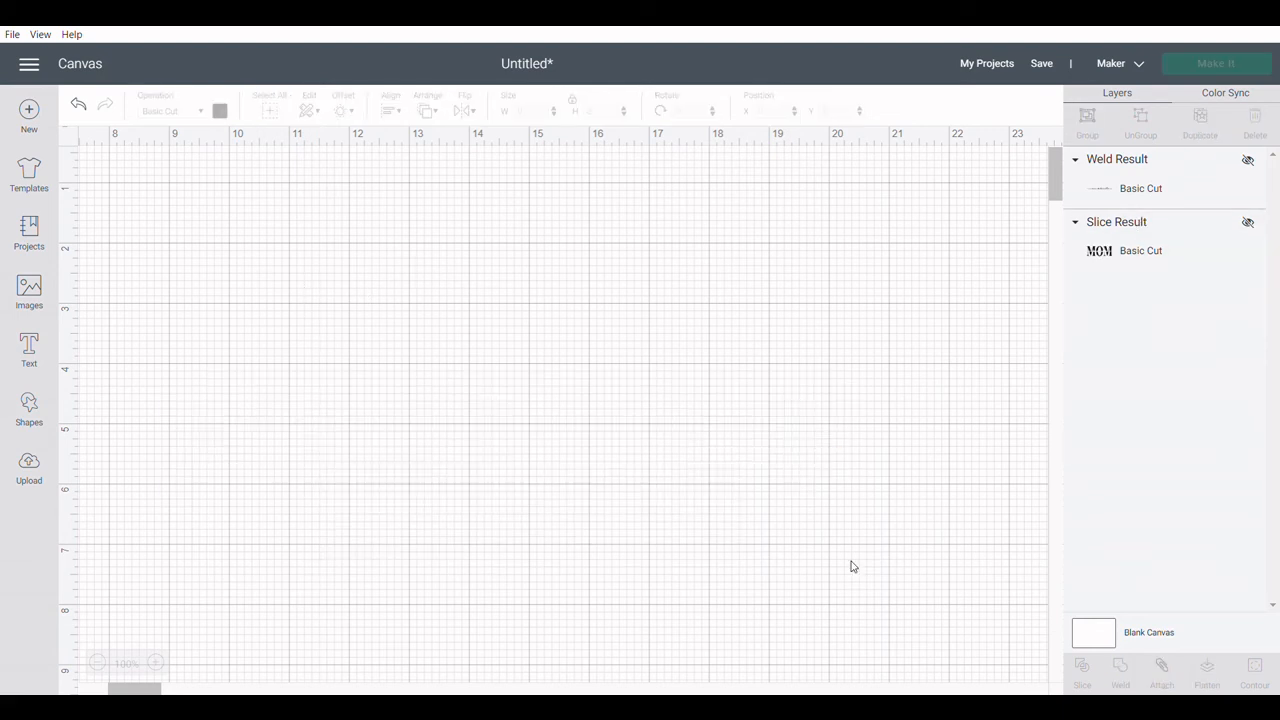
pyautogui.click(1249, 161)
pyautogui.click(1249, 224)
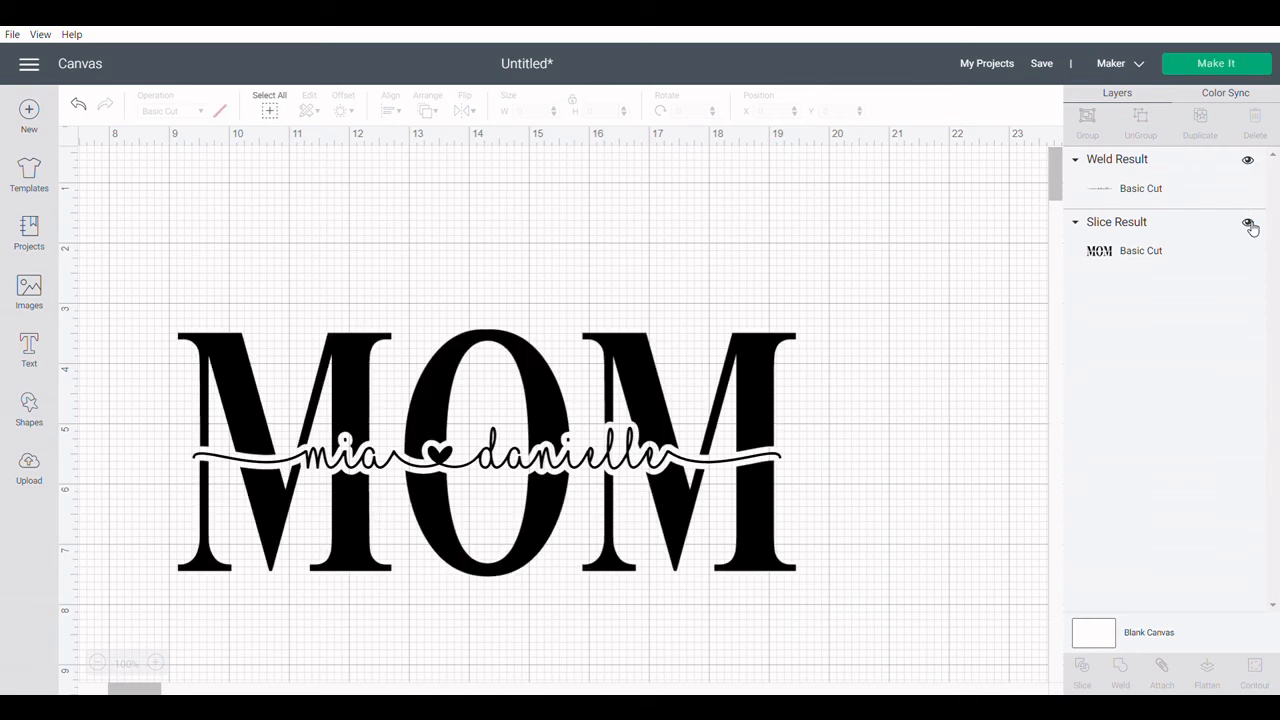
# Attach the script to the sliced MOM and move the design to X about 10.39, Y about 1.86
pyautogui.moveTo(160, 244); pyautogui.dragTo(906, 584)
pyautogui.click(1163, 670)
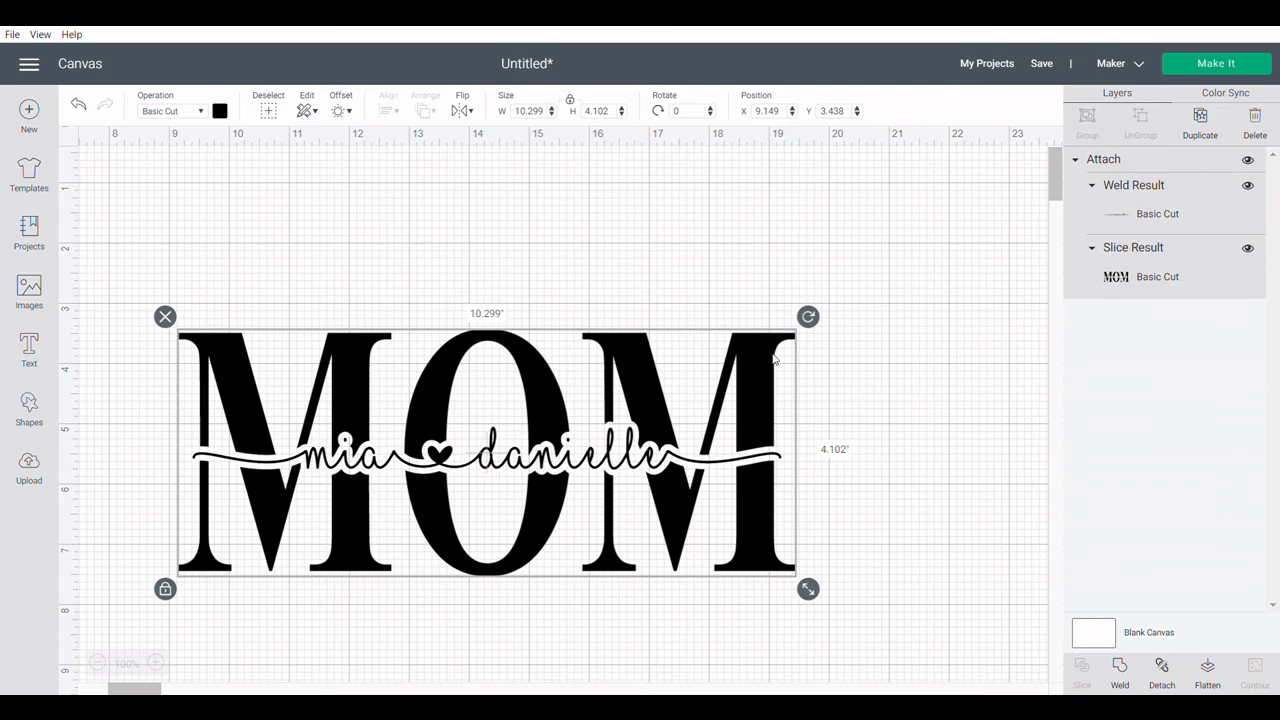
pyautogui.moveTo(730, 425); pyautogui.dragTo(799, 337)
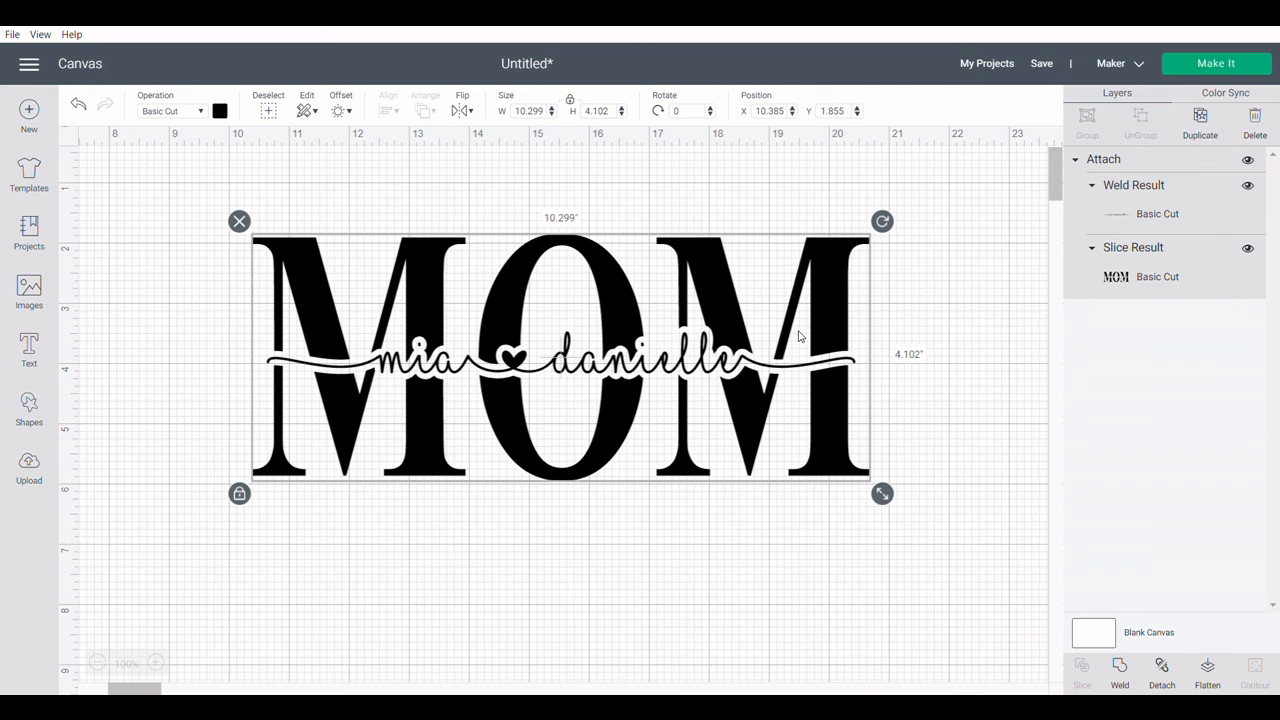